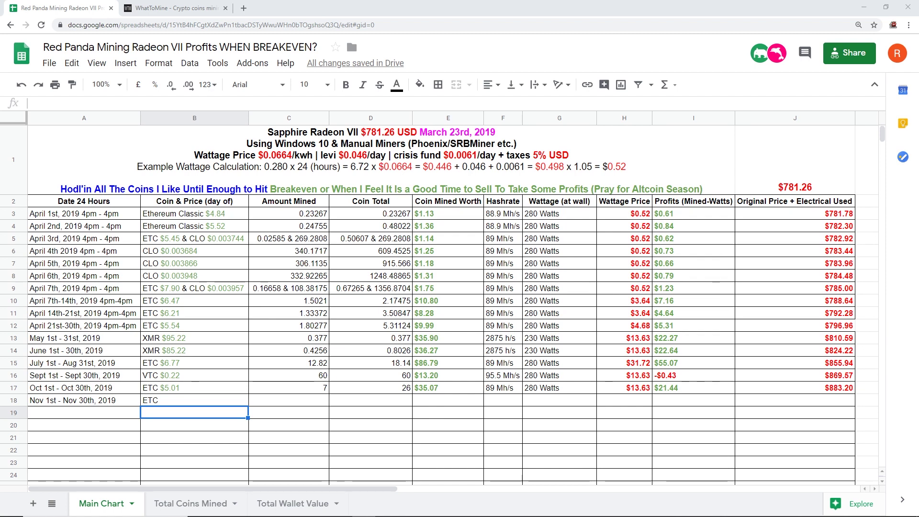
# - Switch to the TeamViewer session to check the Radeon VII miner's console output, and return to the profits spreadsheet
pyautogui.moveTo(465, 514)
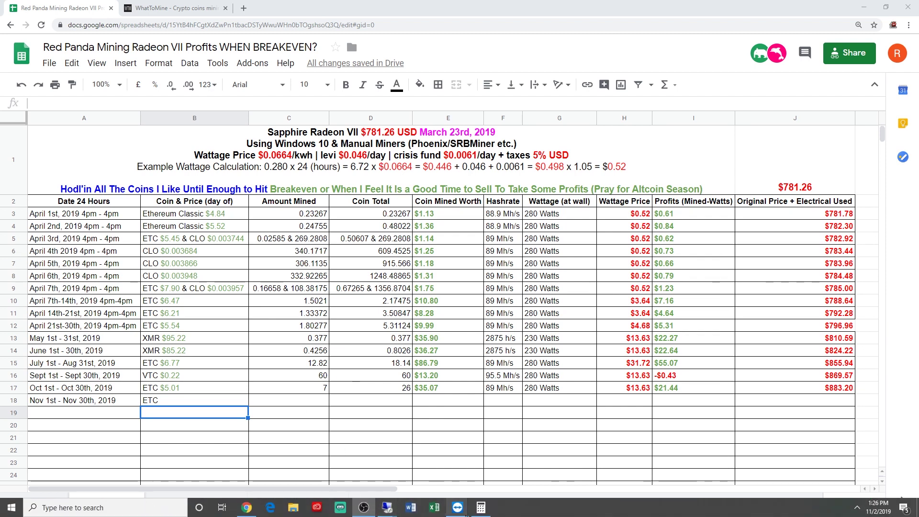
pyautogui.click(500, 467)
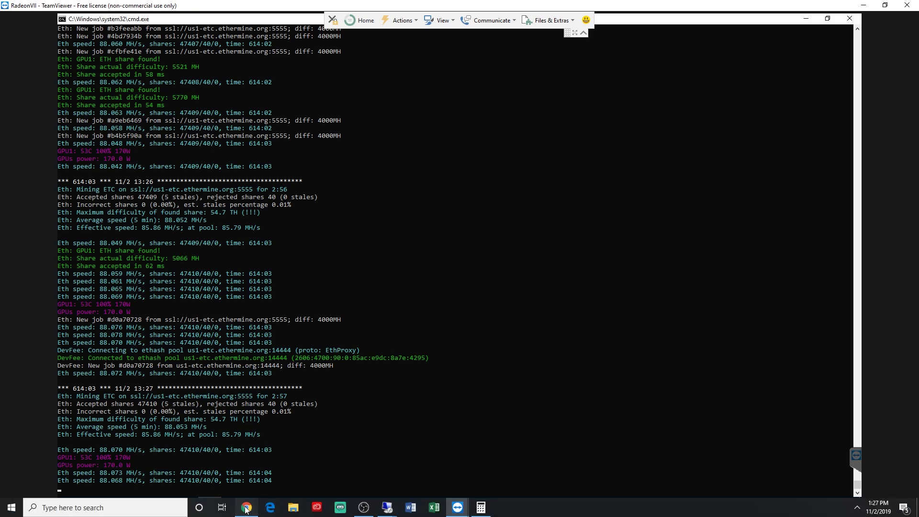
pyautogui.click(246, 509)
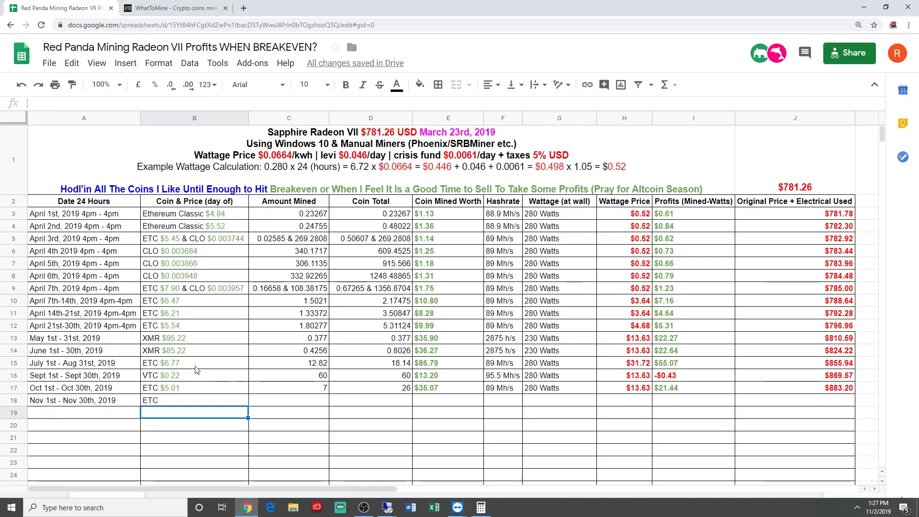
# - Review the date, coin price, amount mined and coin total in the October row of the Main Chart
pyautogui.click(167, 389)
pyautogui.click(96, 392)
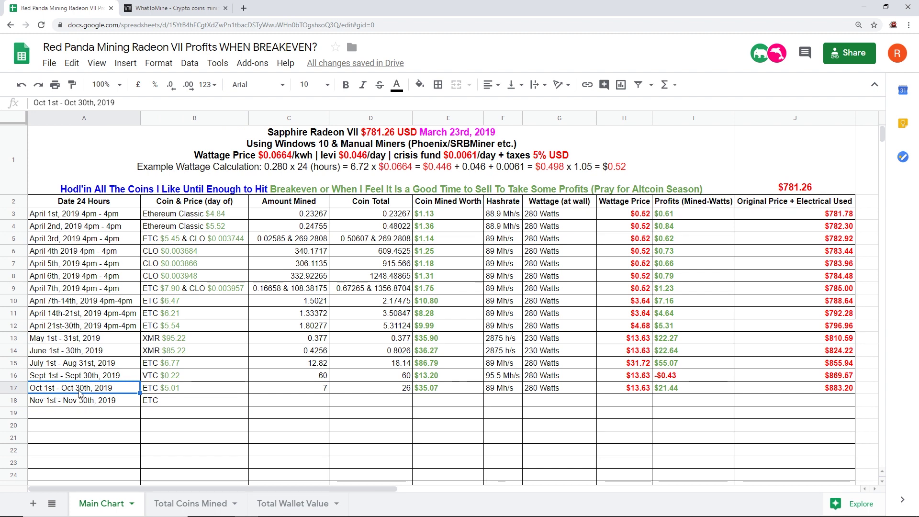
pyautogui.click(196, 389)
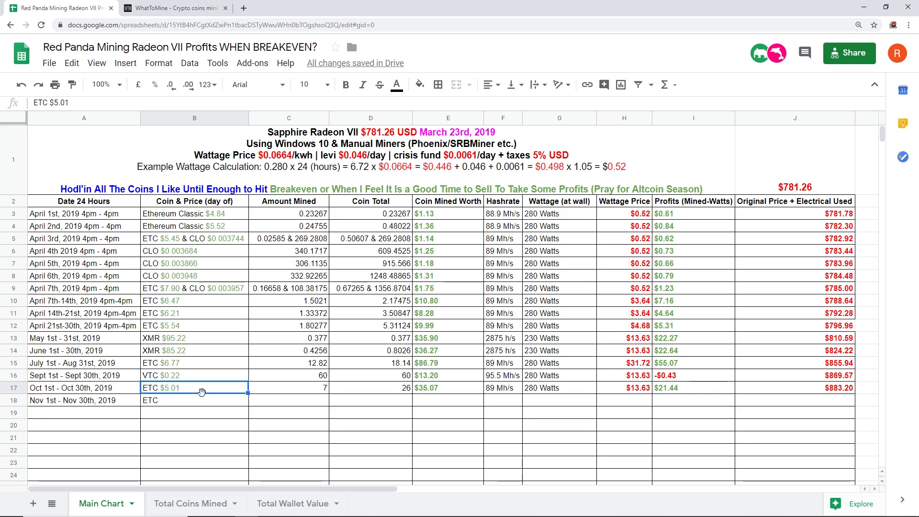
pyautogui.press('Right')
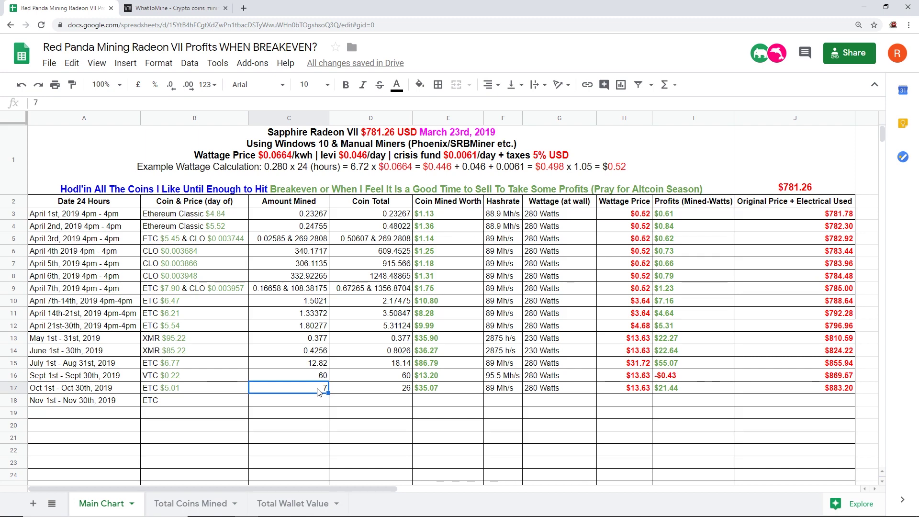
pyautogui.click(374, 391)
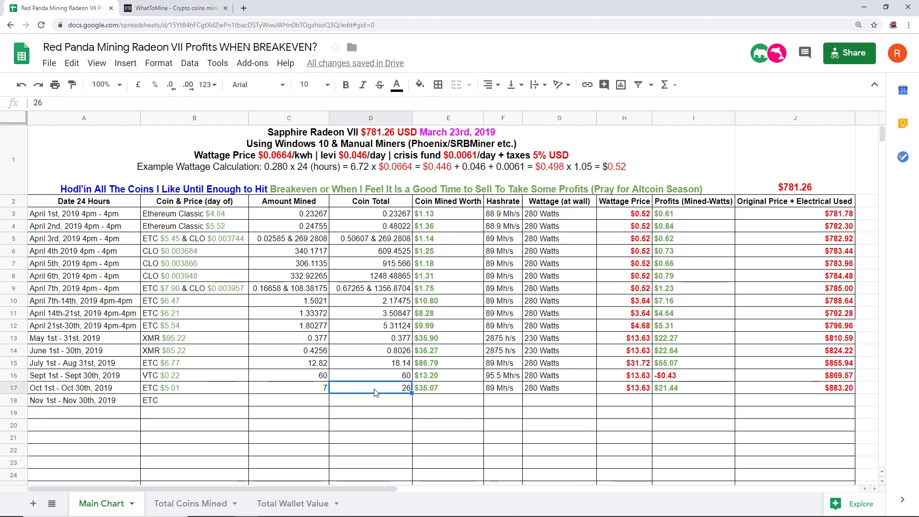
# - Review the coin totals since April 1st and compare October's mined worth with its amount mined and coin price
pyautogui.click(84, 215)
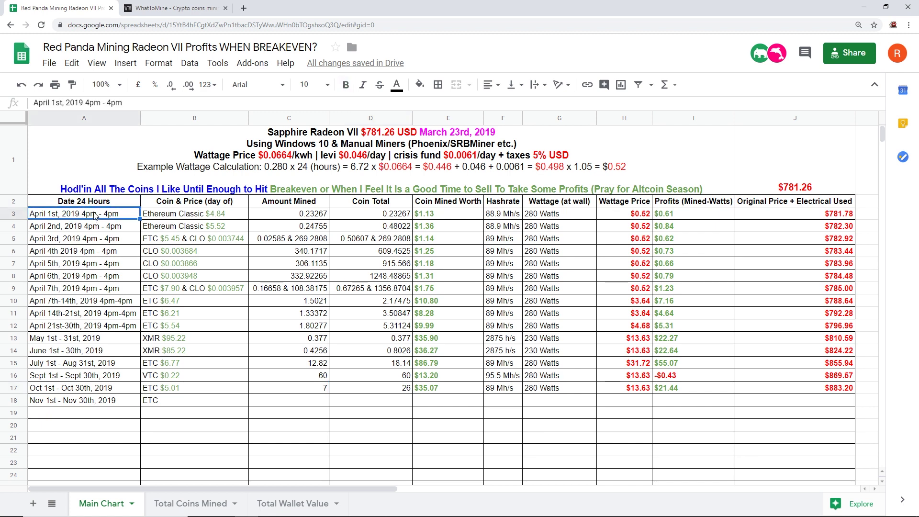
pyautogui.moveTo(94, 216); pyautogui.dragTo(390, 402)
pyautogui.click(390, 402)
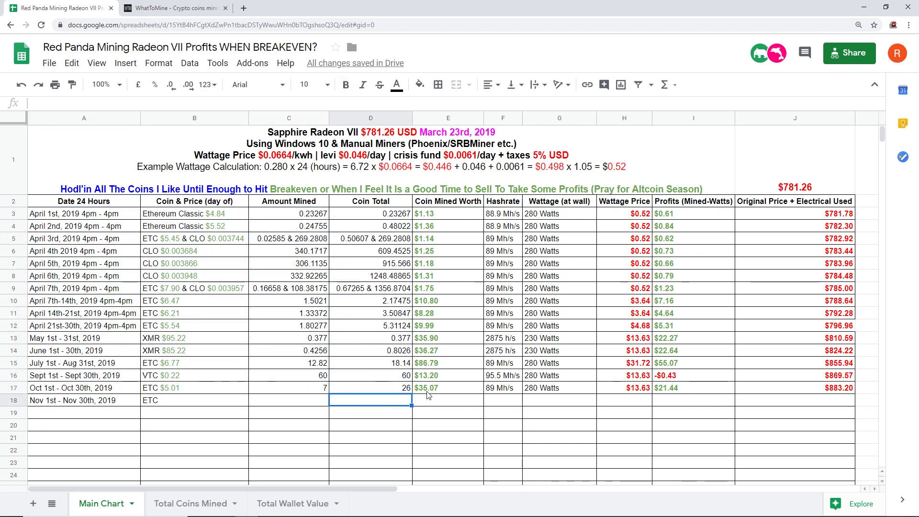
pyautogui.click(460, 390)
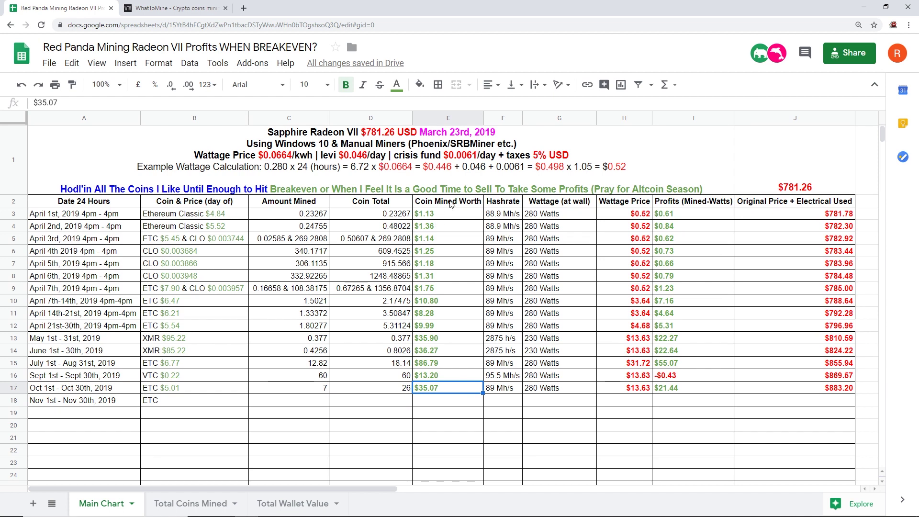
pyautogui.click(315, 392)
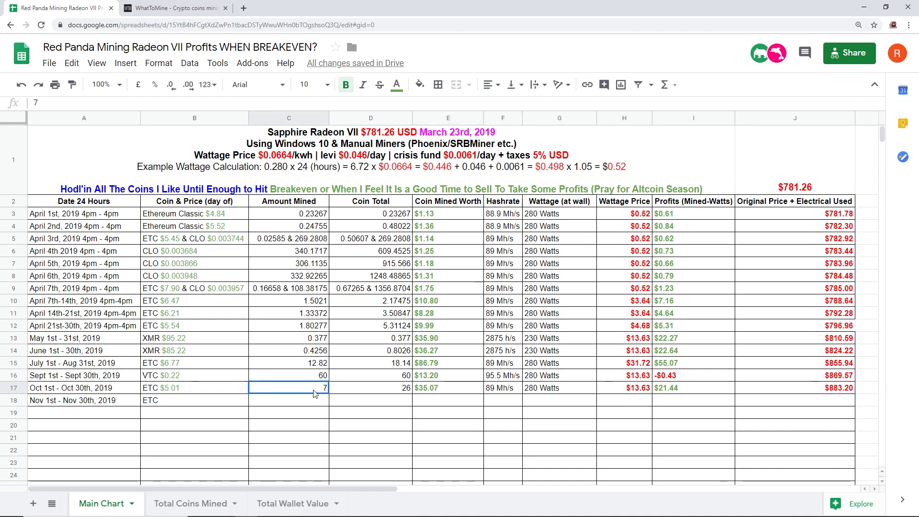
pyautogui.click(190, 394)
pyautogui.click(446, 393)
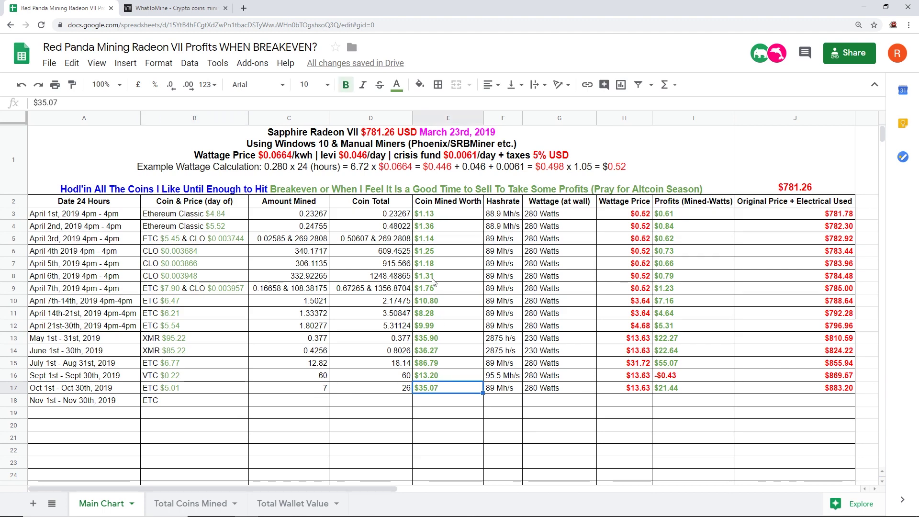
# - Review October's hashrate, wattage at the wall and wattage price
pyautogui.click(502, 390)
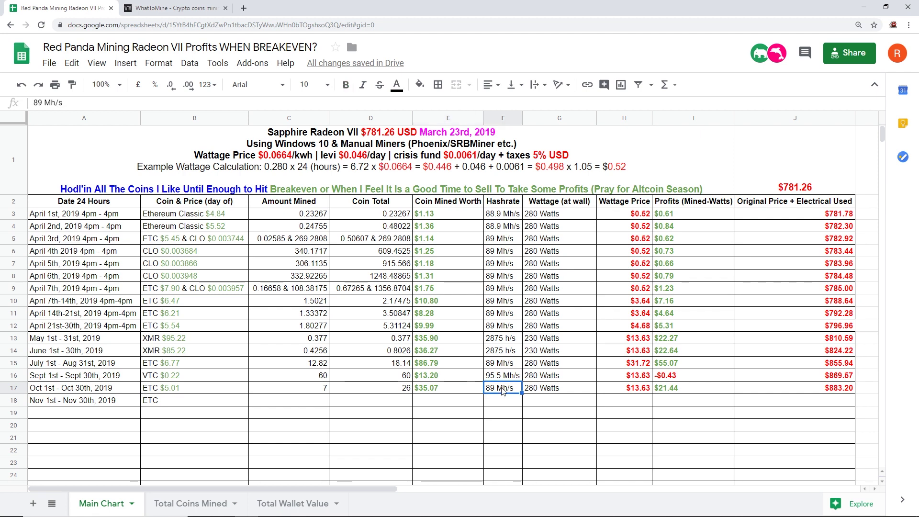
pyautogui.click(569, 394)
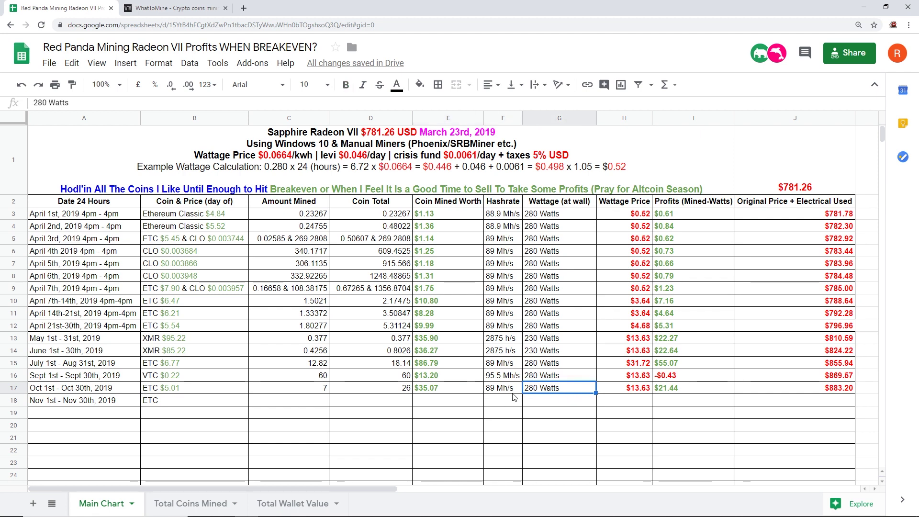
pyautogui.click(636, 392)
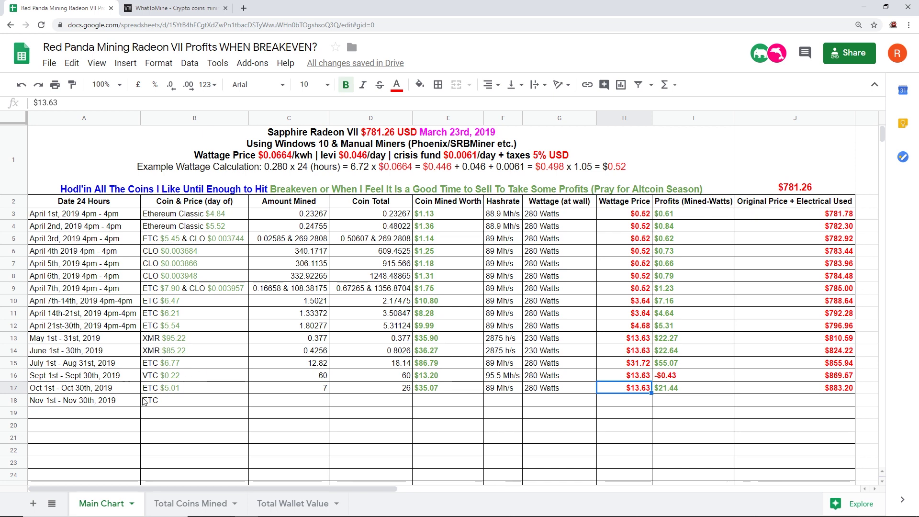
pyautogui.click(540, 391)
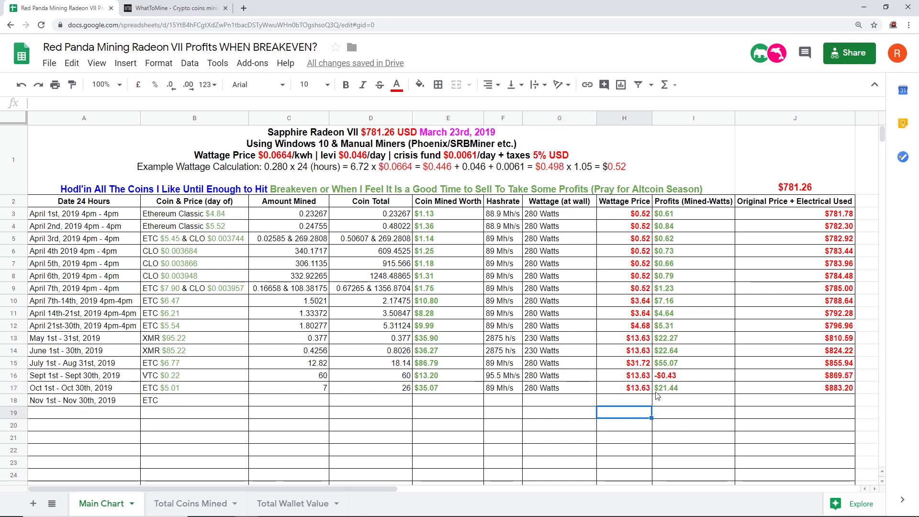
# - Compare October's wattage price and coin mined worth with its resulting profit
pyautogui.click(639, 389)
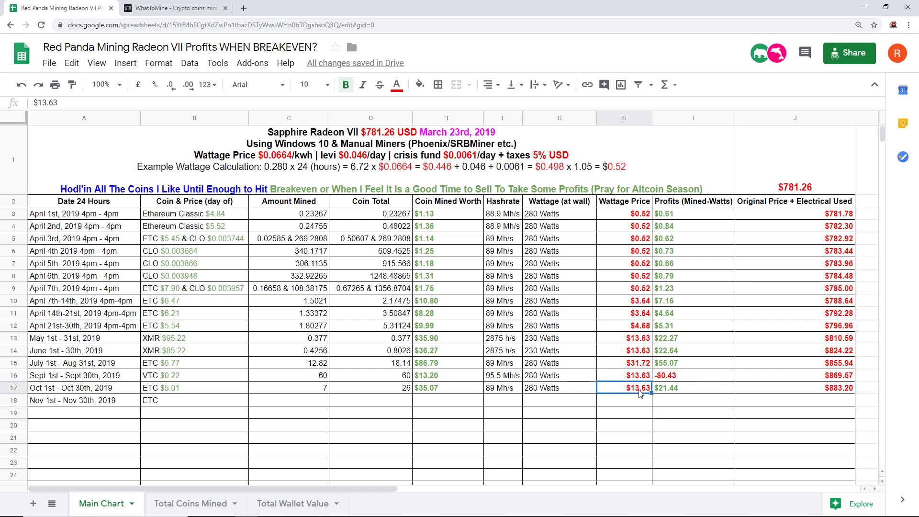
pyautogui.click(683, 393)
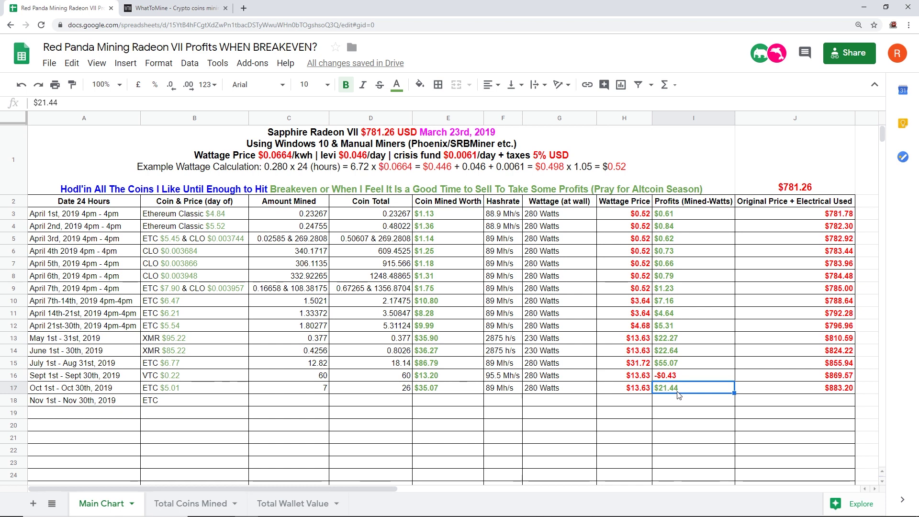
pyautogui.click(634, 394)
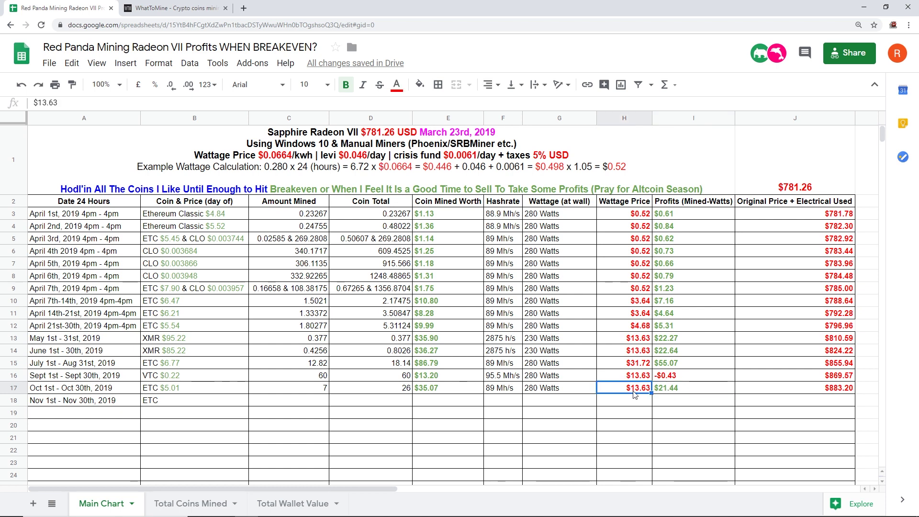
pyautogui.click(433, 391)
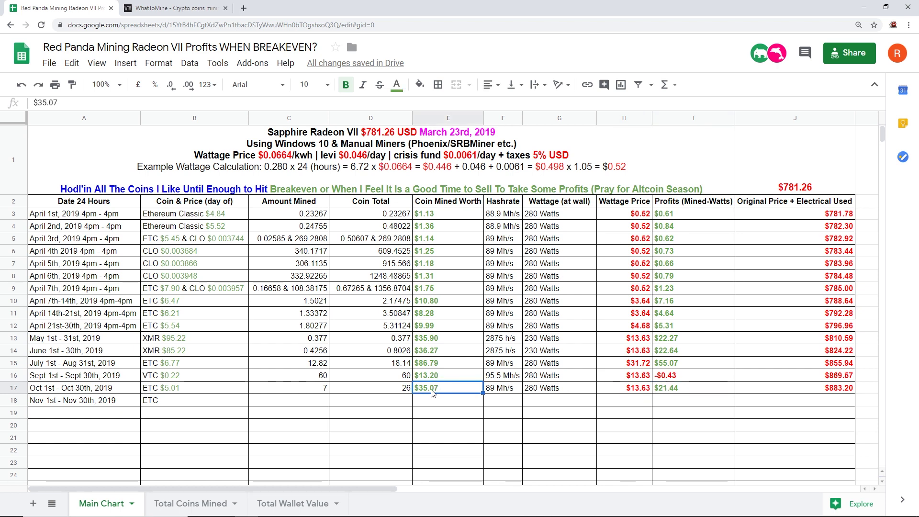
pyautogui.click(673, 391)
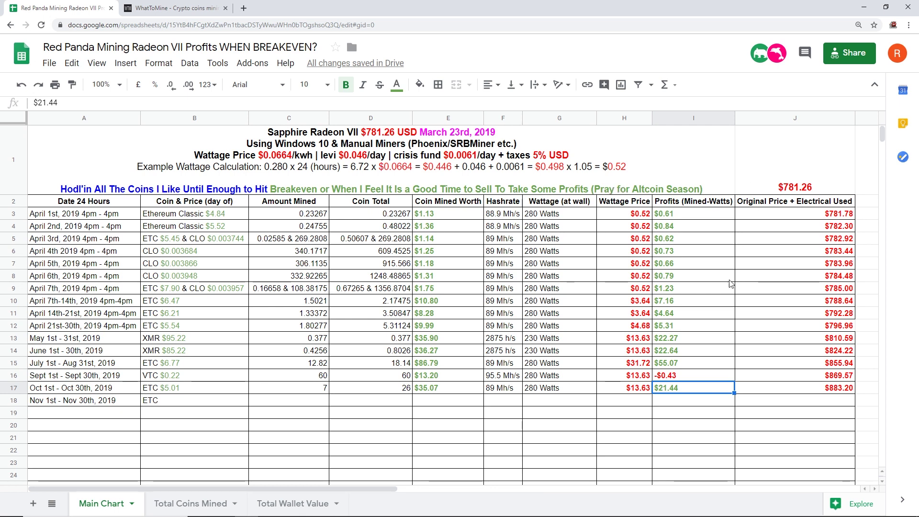
# - Examine how monthly wattage prices add to the card's original price in the electrical cost column, and recheck October's profit
pyautogui.click(768, 390)
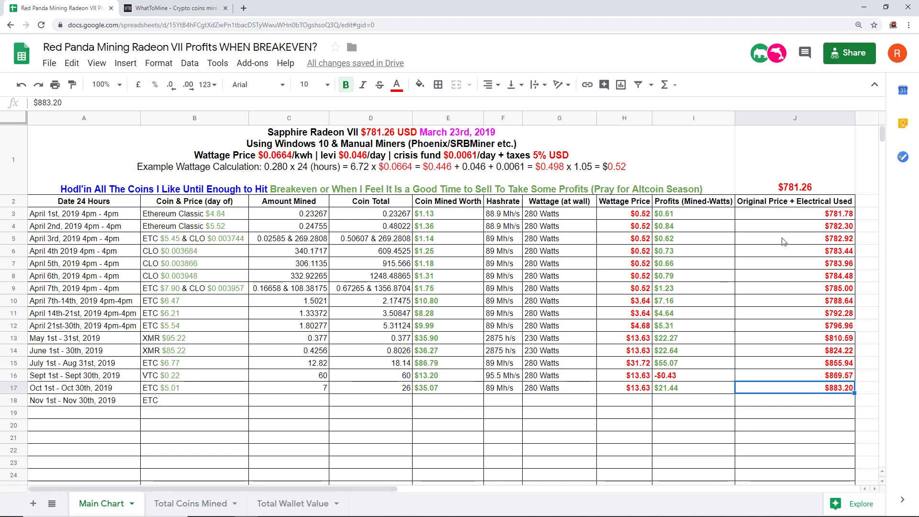
pyautogui.click(790, 192)
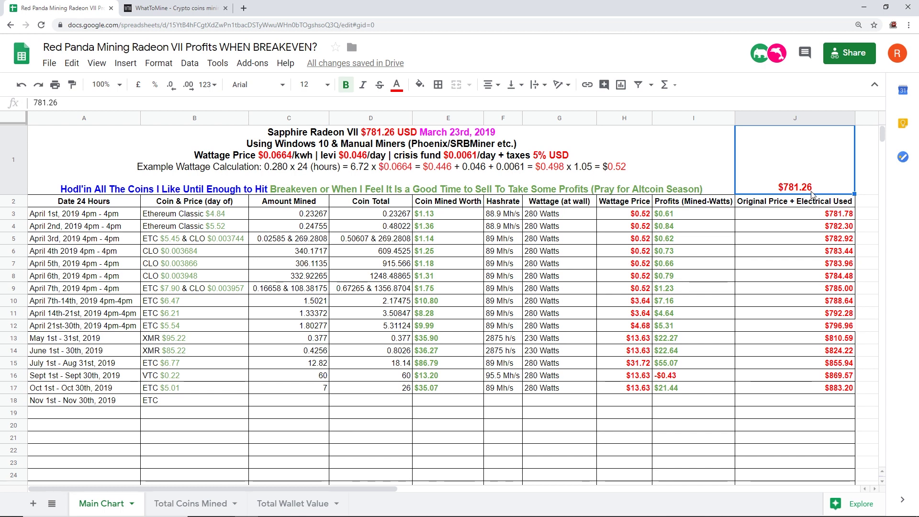
pyautogui.click(821, 391)
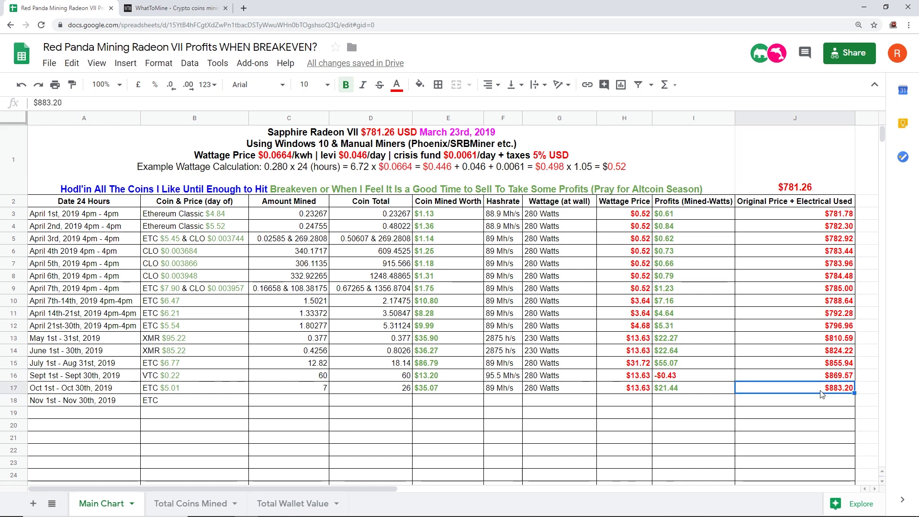
pyautogui.click(821, 216)
pyautogui.click(808, 276)
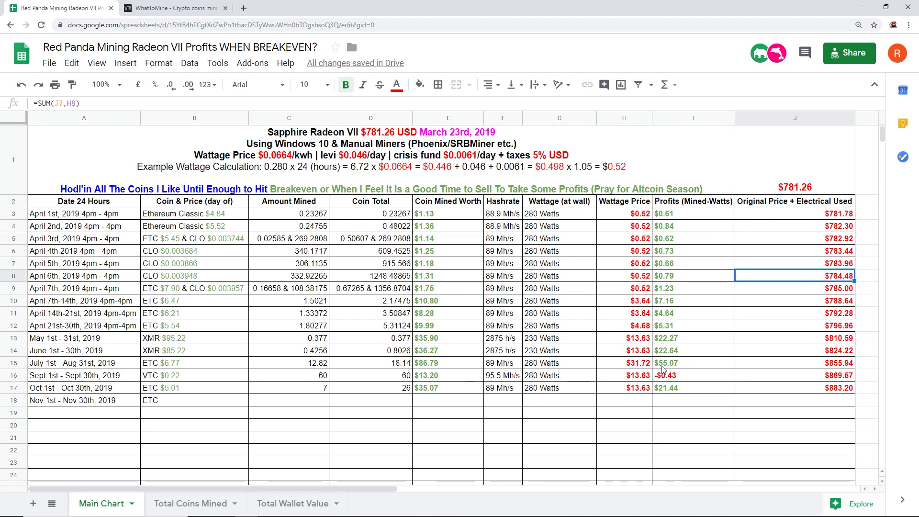
pyautogui.click(636, 389)
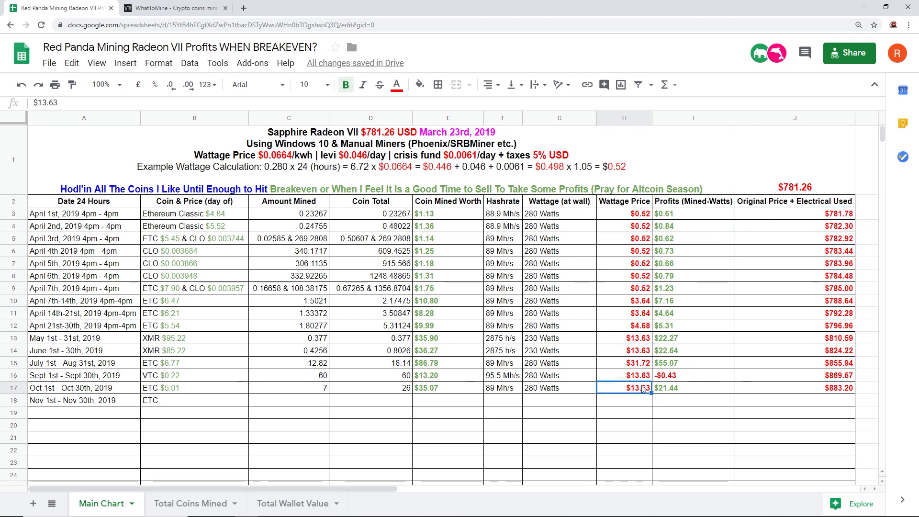
pyautogui.click(630, 201)
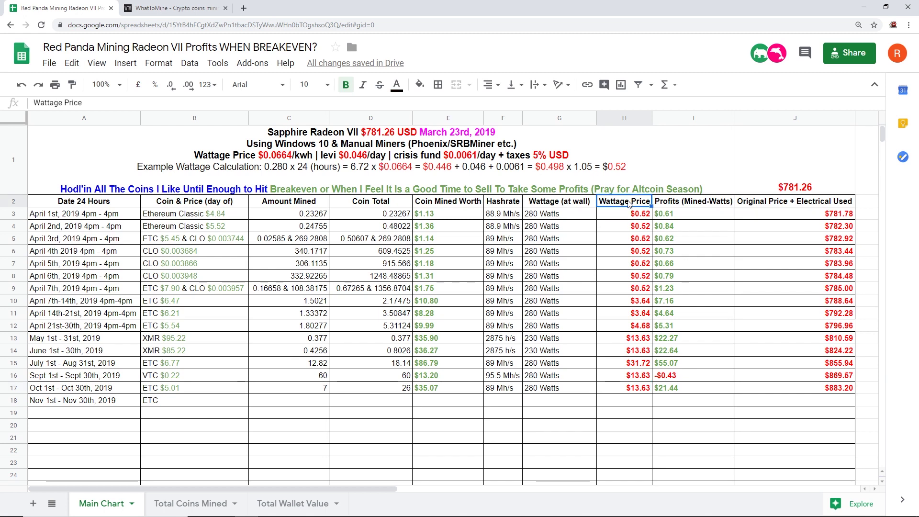
pyautogui.click(812, 392)
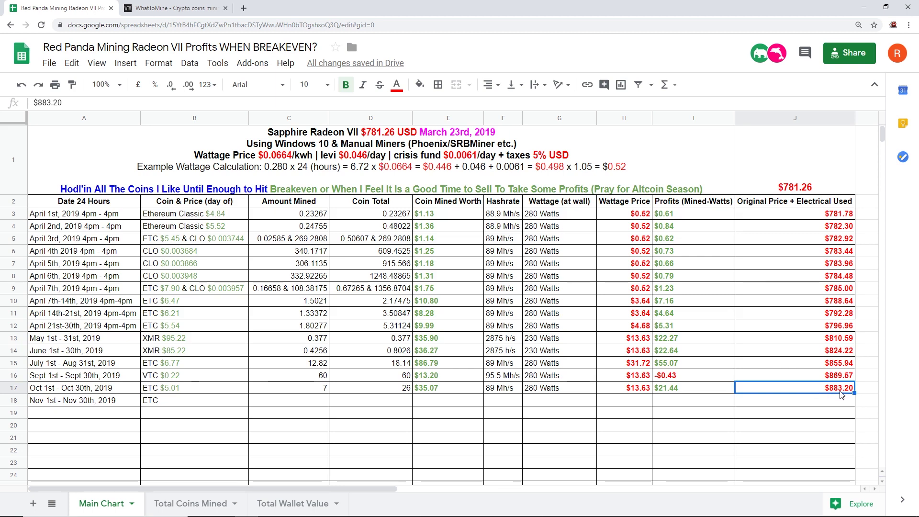
pyautogui.click(690, 387)
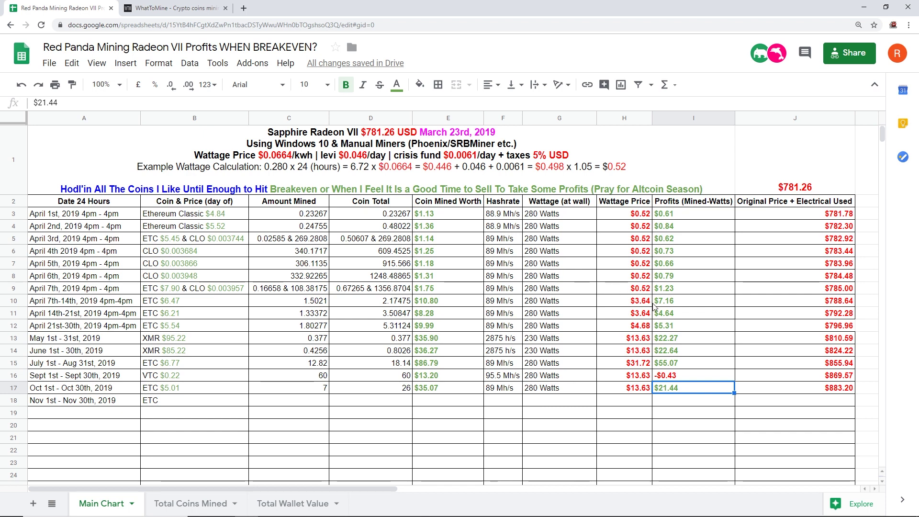
# - Open the Total Coins Mined sheet and review the Ethereum, Ethereum Classic, Monero, Callisto and Vertcoin entries
pyautogui.click(191, 503)
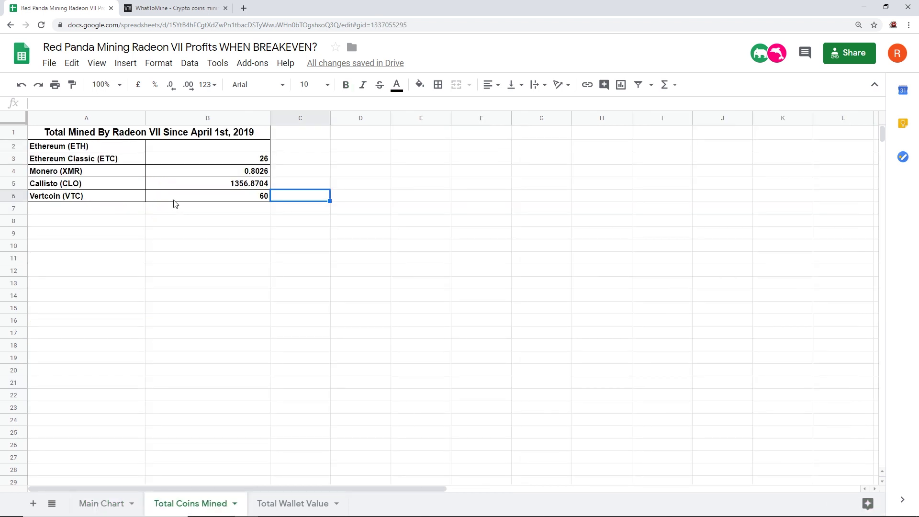
pyautogui.click(190, 149)
pyautogui.click(192, 158)
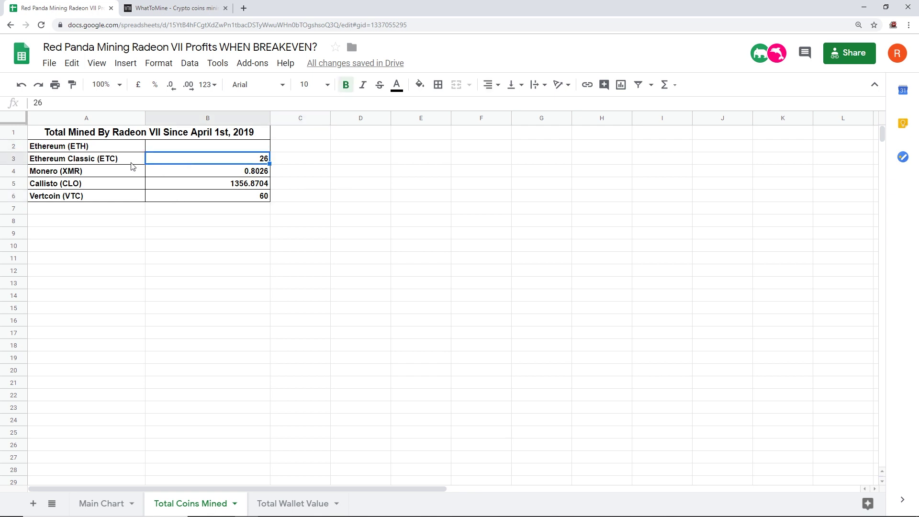
pyautogui.click(155, 173)
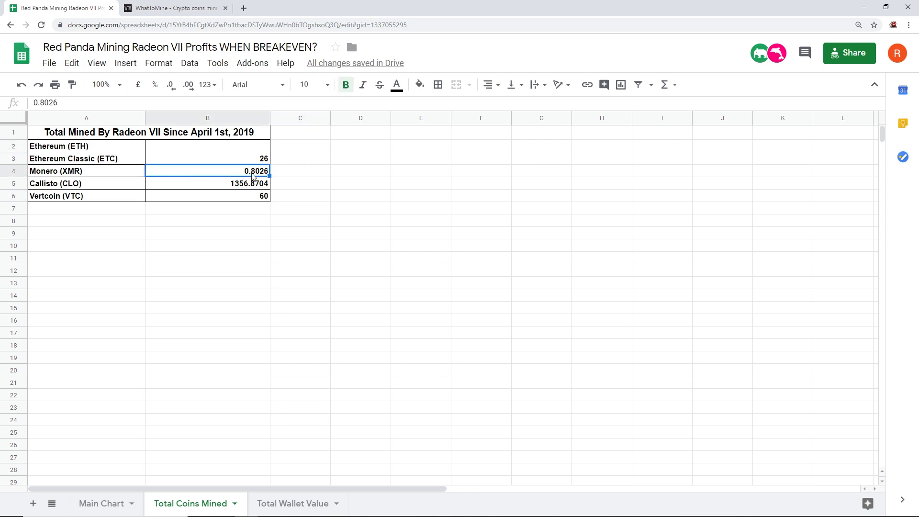
pyautogui.click(73, 186)
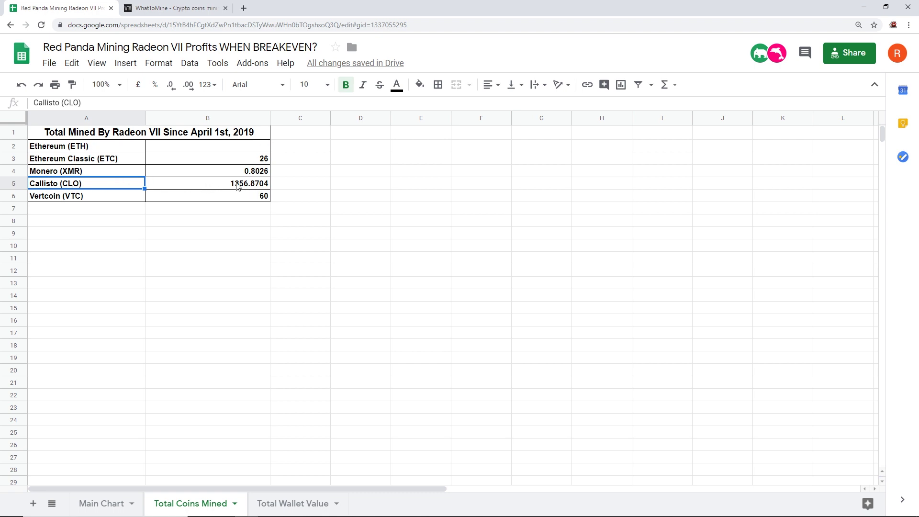
pyautogui.click(238, 186)
pyautogui.click(105, 204)
pyautogui.click(225, 203)
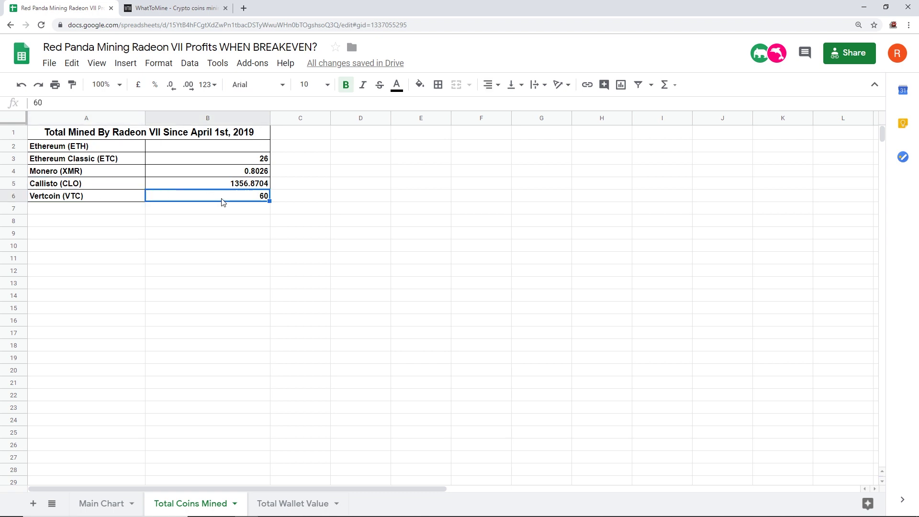
# - Open the Total Wallet Value sheet to review the wallet values at the end of each month
pyautogui.click(280, 500)
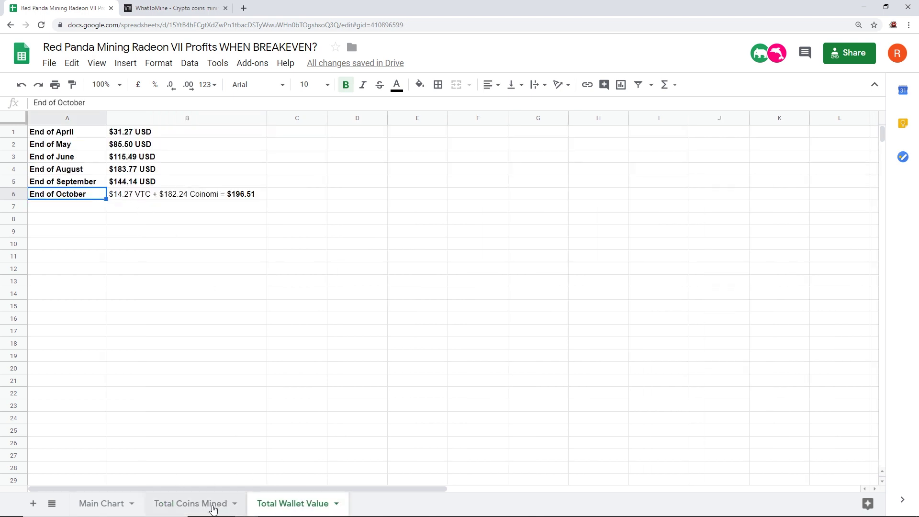
# - Compare October's total wallet value with the total coins mined and with October's original price plus electrical cost in the Main Chart sheet
pyautogui.click(148, 195)
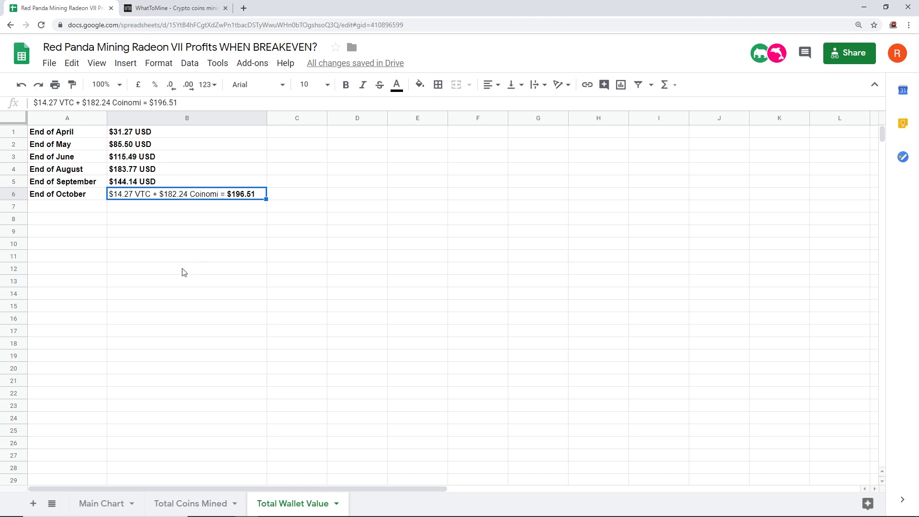
pyautogui.click(195, 502)
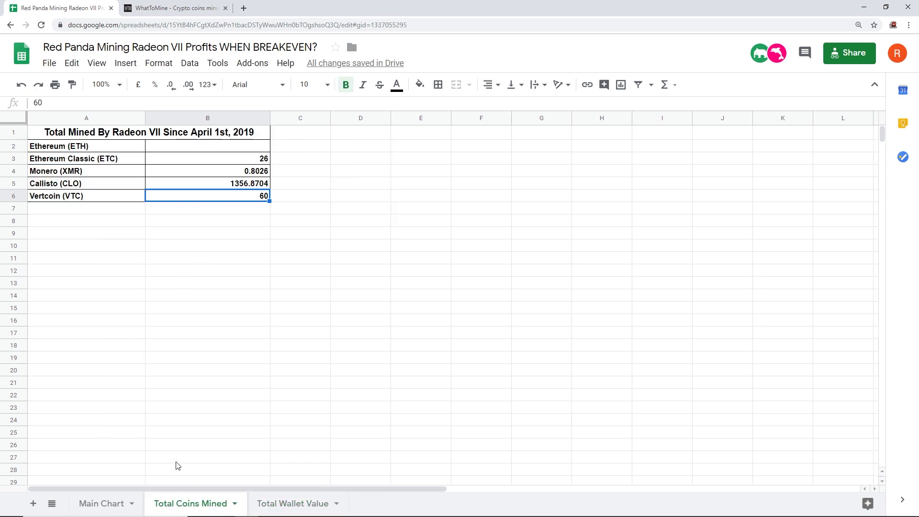
pyautogui.click(259, 502)
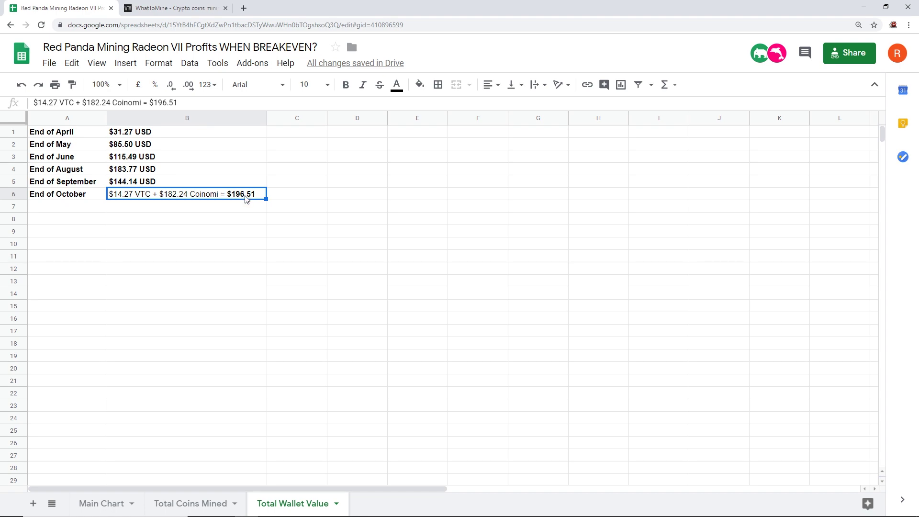
pyautogui.click(205, 501)
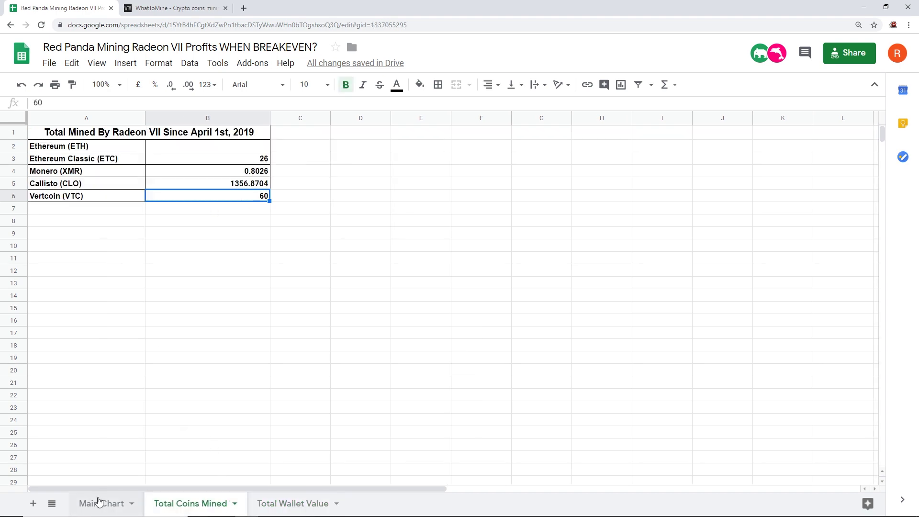
pyautogui.click(97, 501)
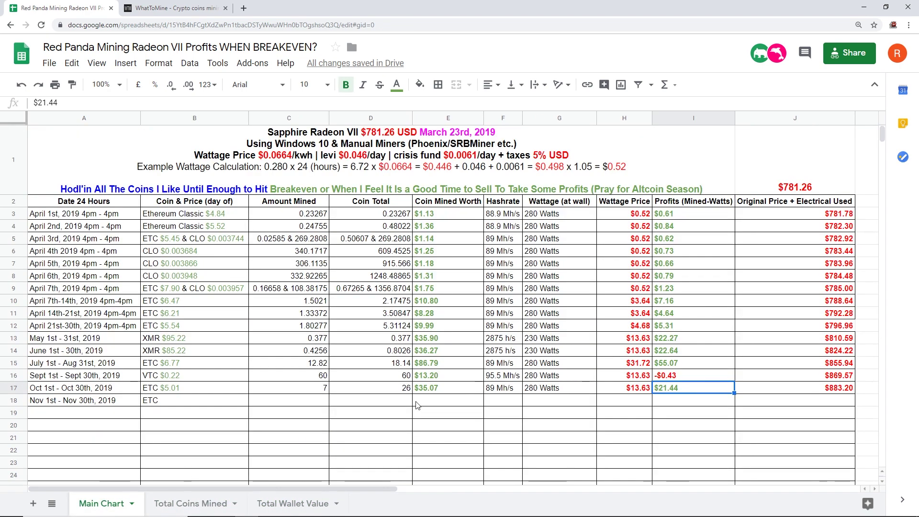
pyautogui.click(800, 393)
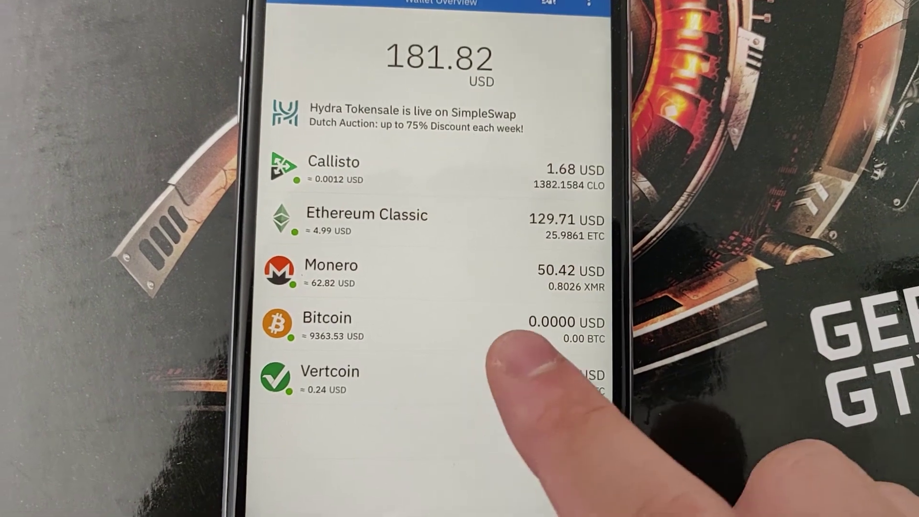
pyautogui.click(550, 378)
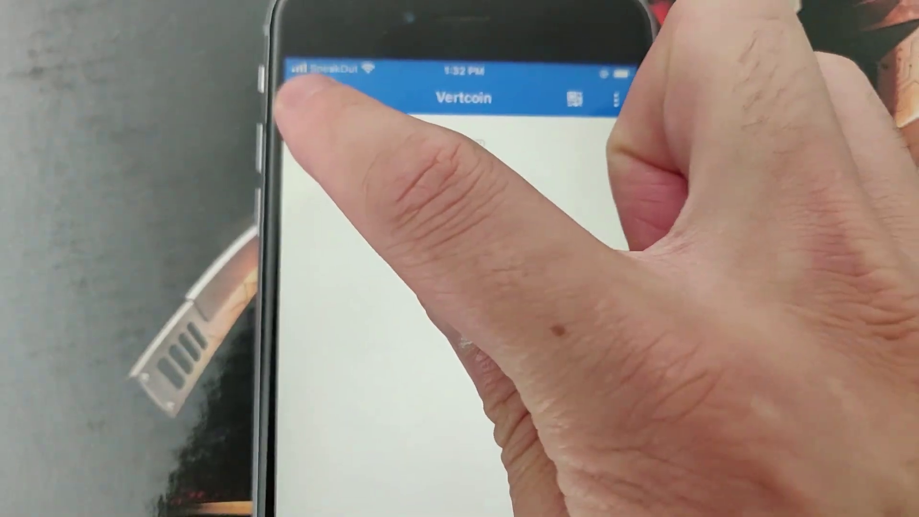
pyautogui.click(294, 98)
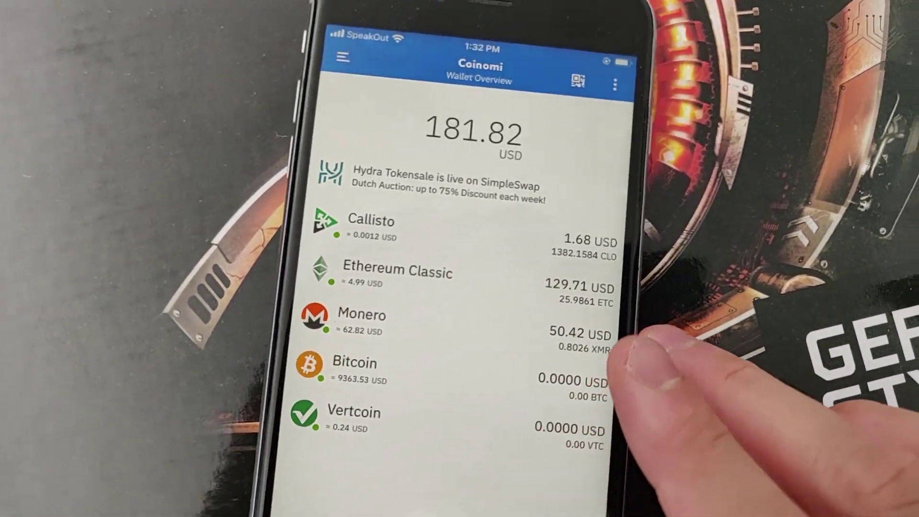
pyautogui.click(579, 287)
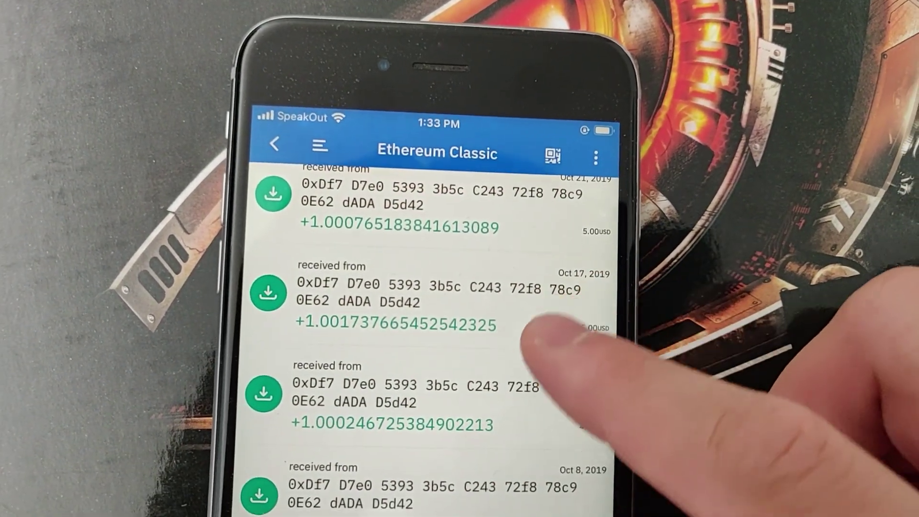
pyautogui.scroll(3, 555, 335)
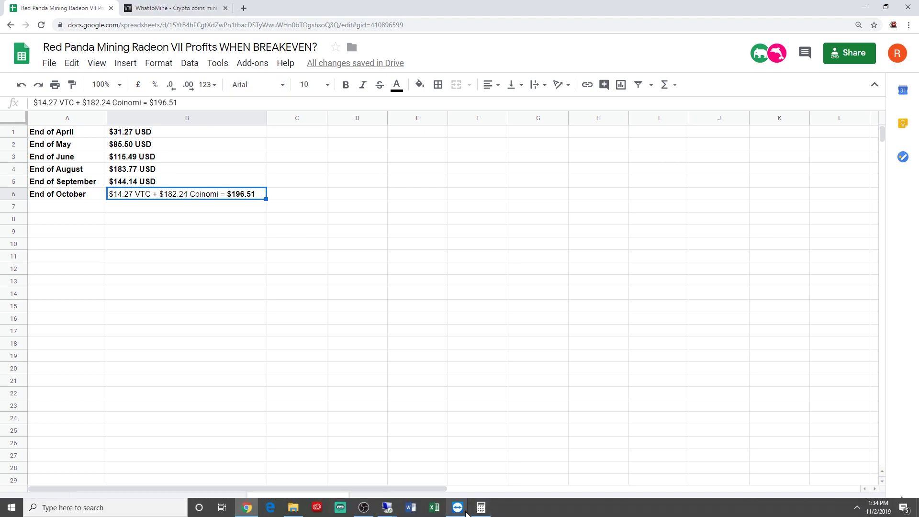
# - Switch to the RadeonVII TeamViewer session to view the miner's log, and collapse the session toolbar
pyautogui.moveTo(458, 507)
pyautogui.click(488, 479)
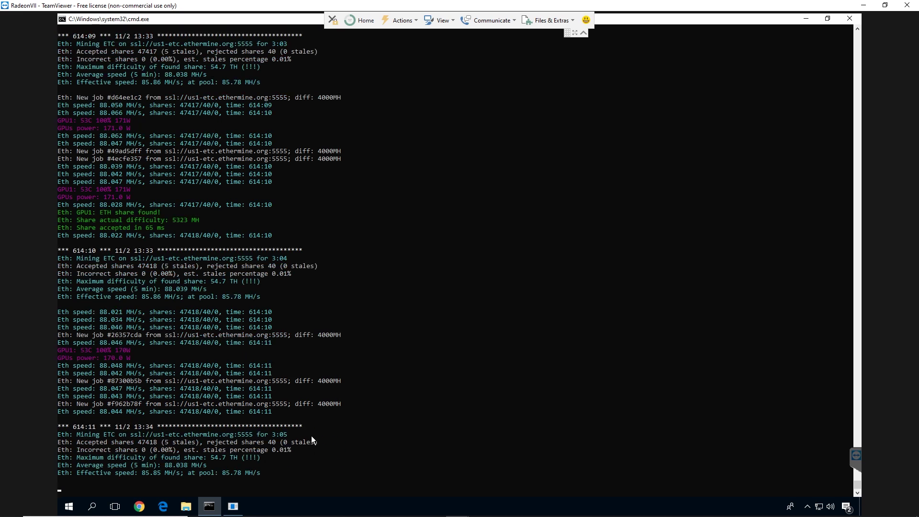
pyautogui.press('XF86Calculator')
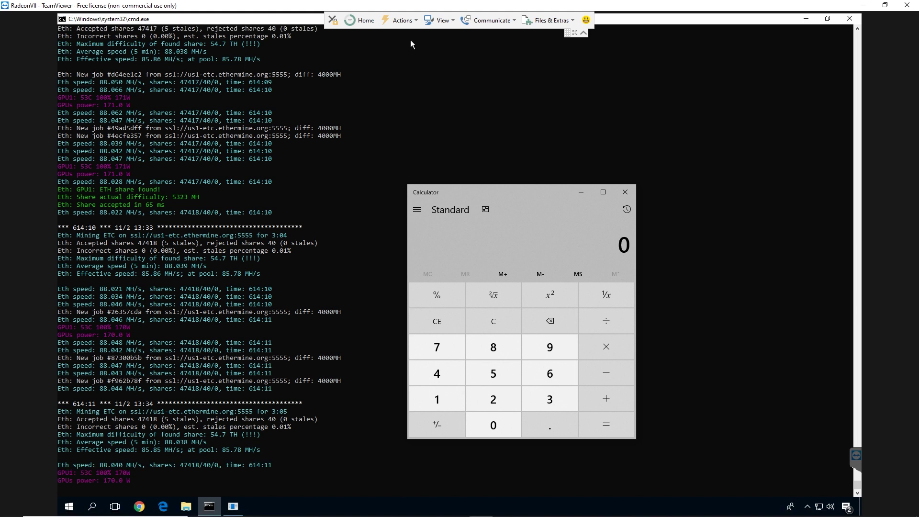
pyautogui.click(583, 32)
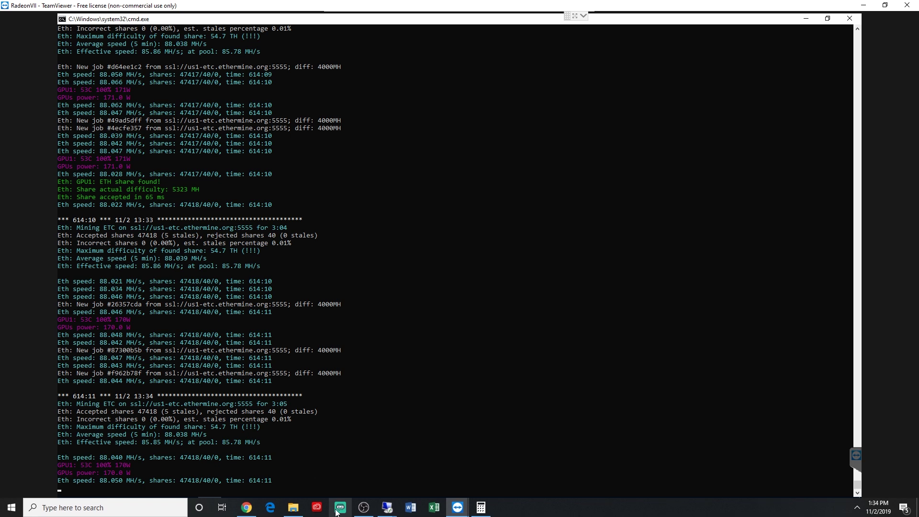
# - Convert the miner's running hours to days in Calculator by dividing 614 by 24, and close the calculator after reading the result
pyautogui.click(480, 508)
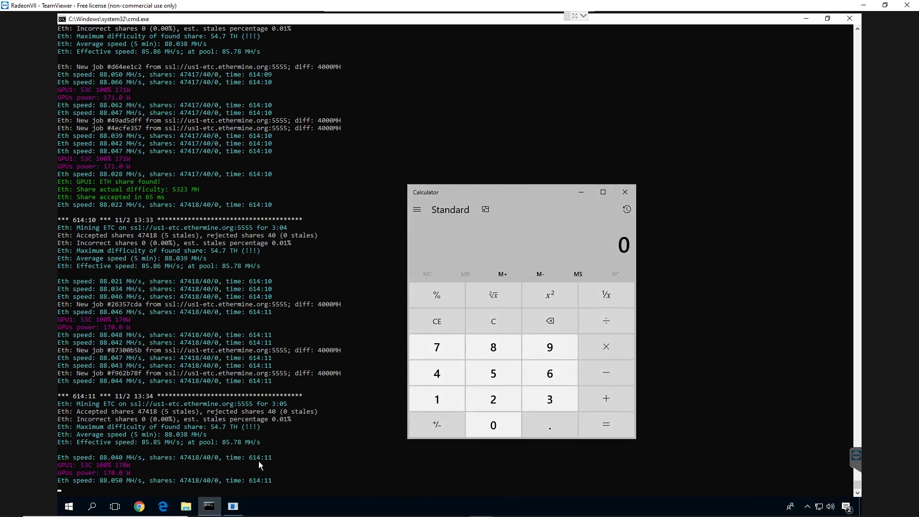
pyautogui.click(538, 374)
pyautogui.click(438, 398)
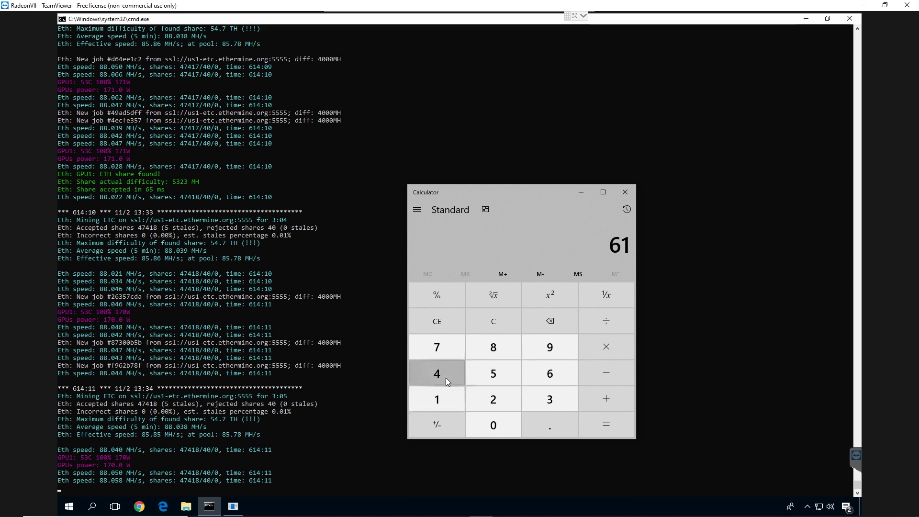
pyautogui.click(446, 378)
pyautogui.click(606, 326)
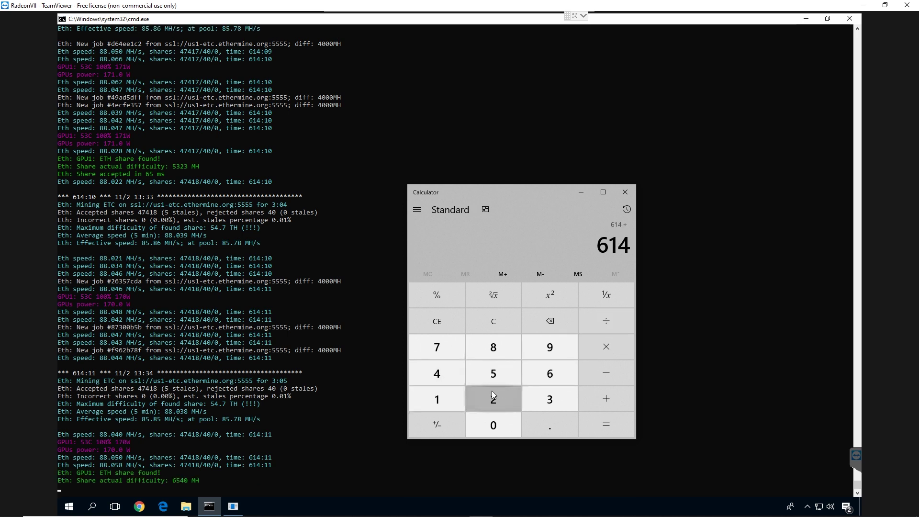
pyautogui.click(492, 390)
pyautogui.click(436, 373)
pyautogui.click(603, 423)
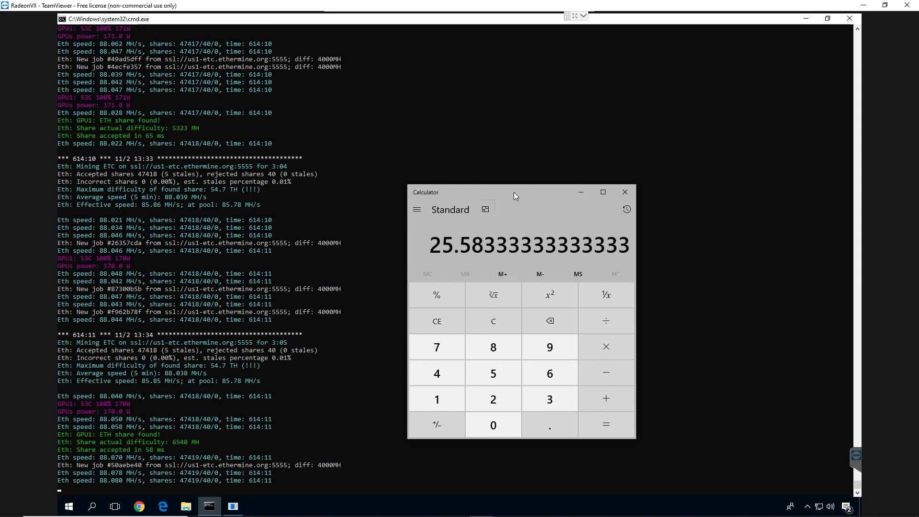
pyautogui.moveTo(513, 191); pyautogui.dragTo(481, 207)
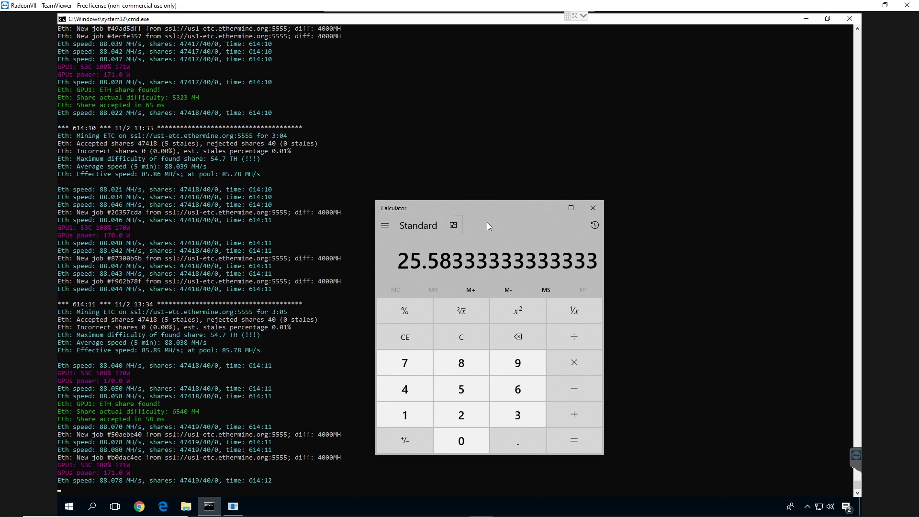
pyautogui.moveTo(496, 203); pyautogui.dragTo(481, 213)
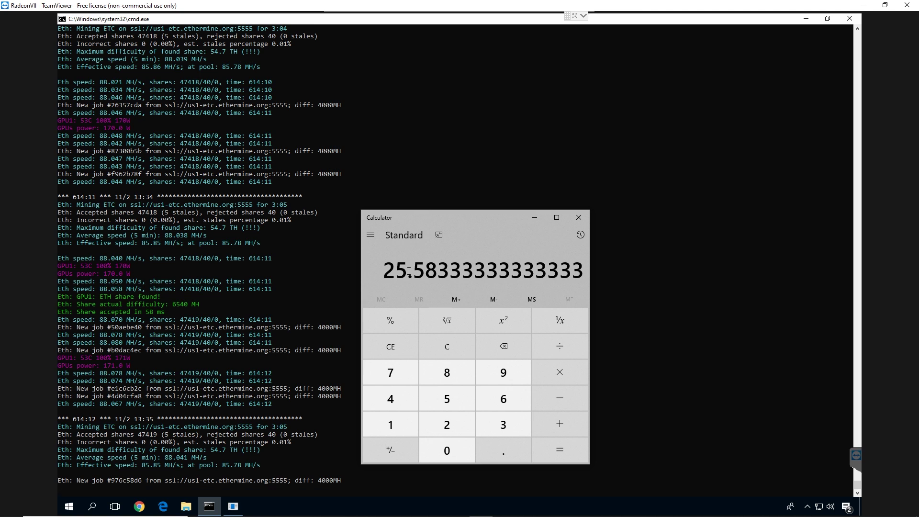
pyautogui.click(578, 217)
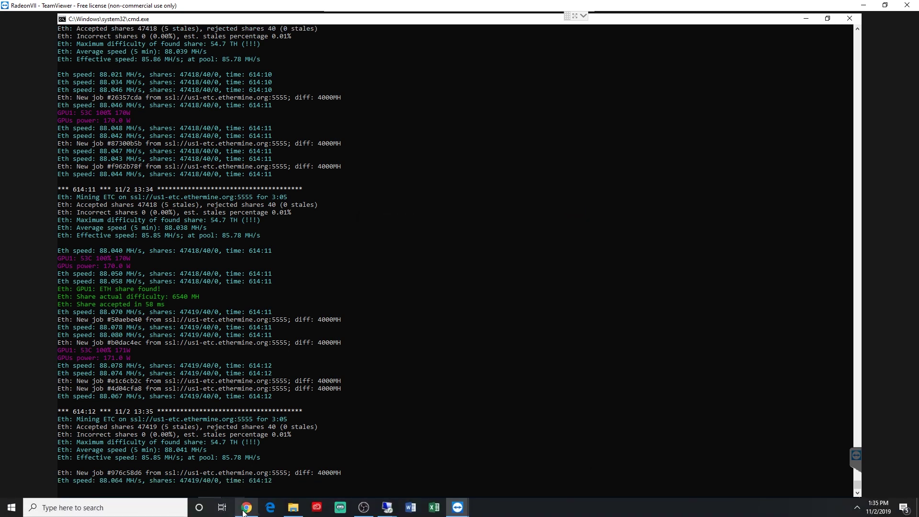
# - Return to the profits spreadsheet in Chrome and review the November ETC row in the Main Chart sheet
pyautogui.click(244, 511)
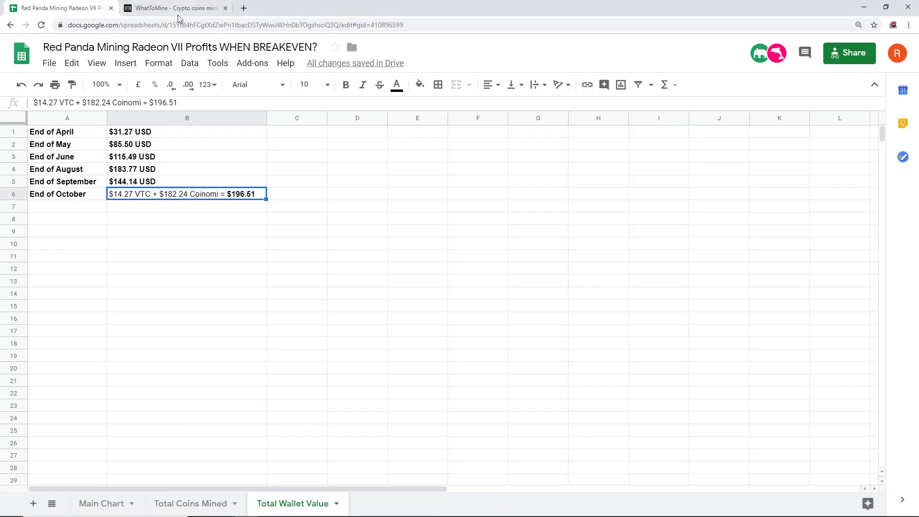
pyautogui.click(117, 504)
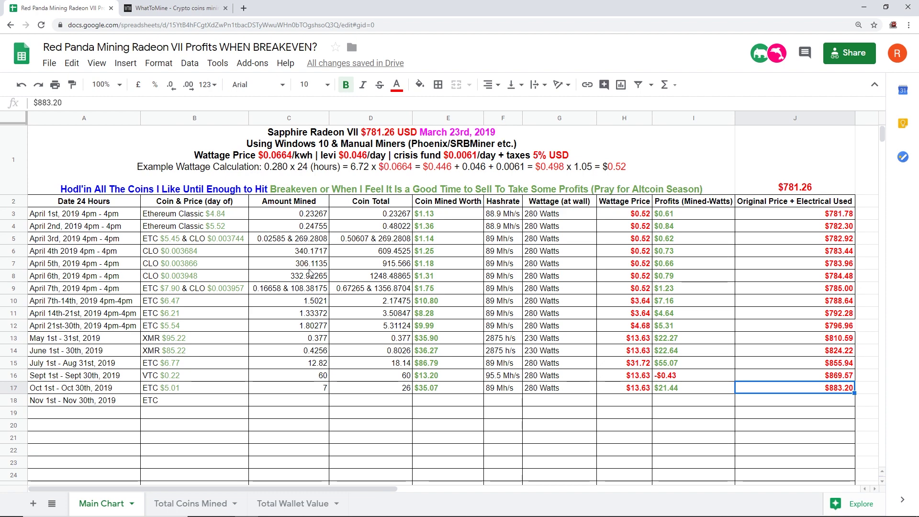
pyautogui.click(172, 9)
pyautogui.click(58, 8)
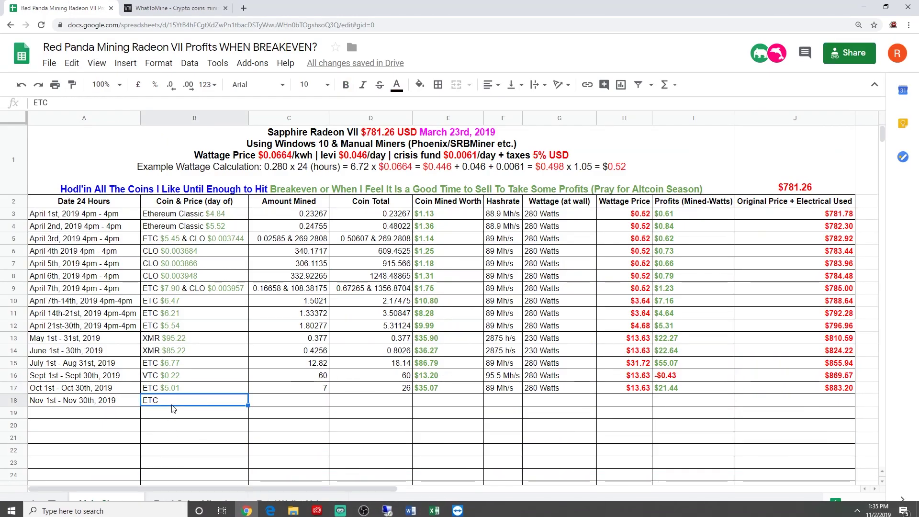
pyautogui.moveTo(93, 400); pyautogui.dragTo(247, 408)
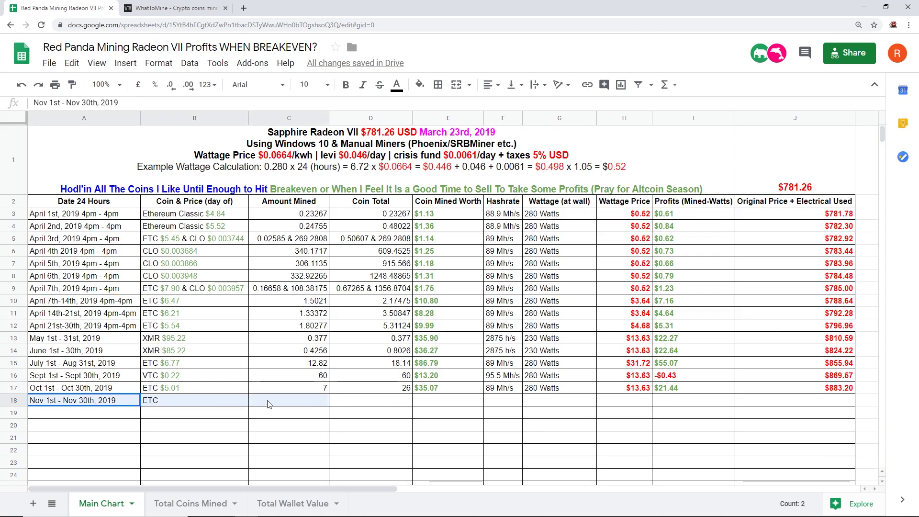
pyautogui.click(227, 408)
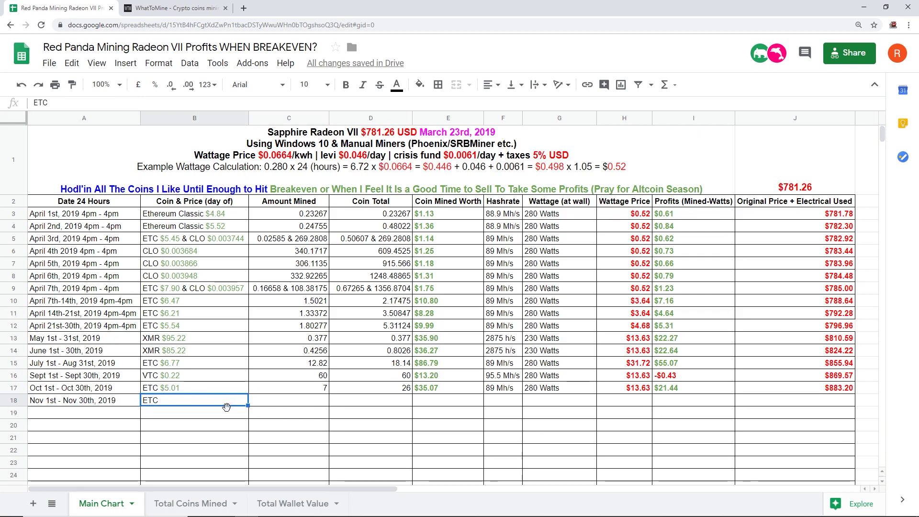
# - Check the Ethash hashrate and electricity cost on WhatToMine, and recalculate the mining profitability
pyautogui.click(193, 9)
pyautogui.scroll(10, 451, 348)
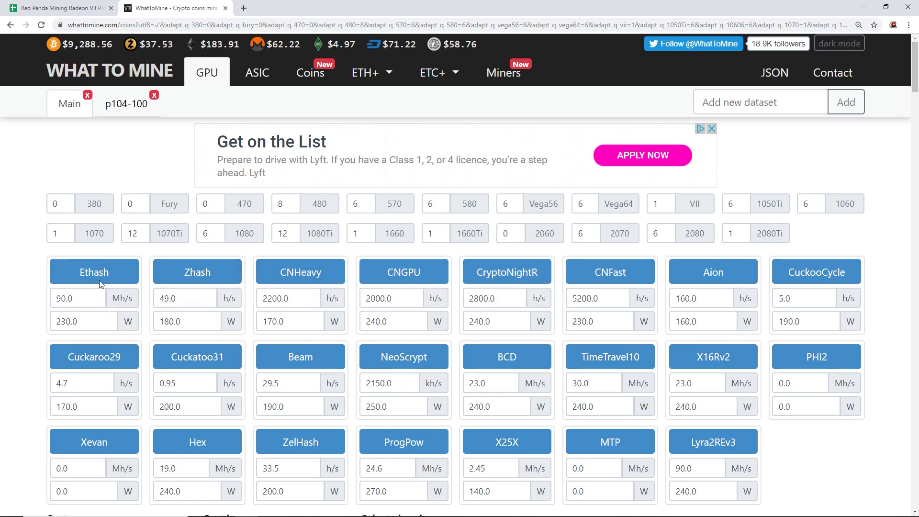
pyautogui.doubleClick(72, 298)
pyautogui.click(22, 317)
pyautogui.scroll(-4, 382, 362)
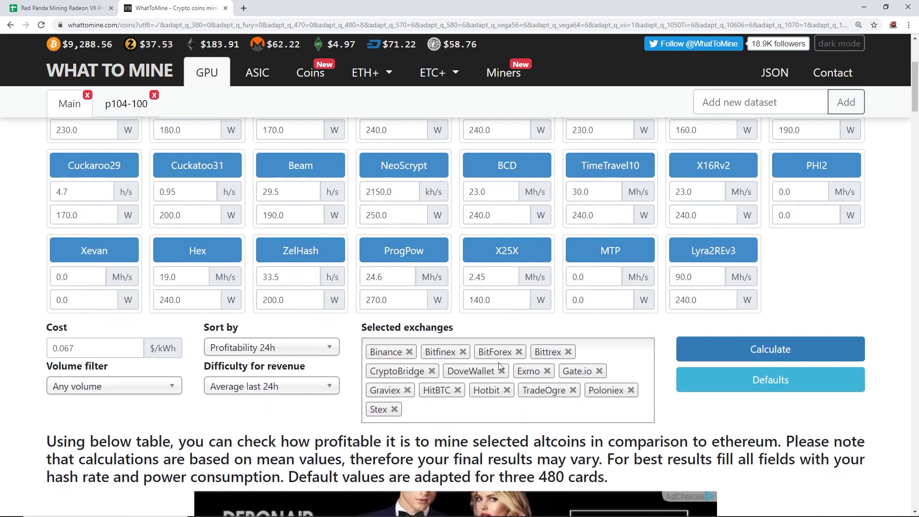
pyautogui.click(62, 348)
pyautogui.doubleClick(62, 348)
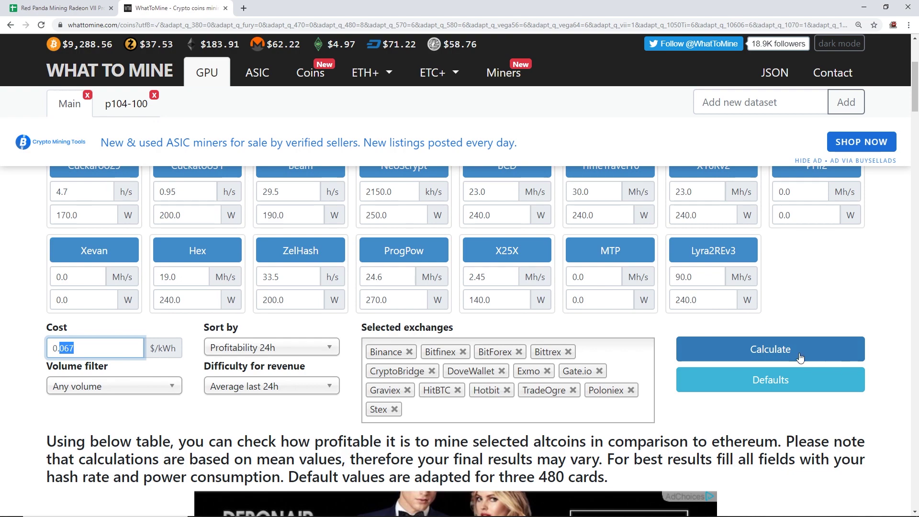
pyautogui.click(778, 351)
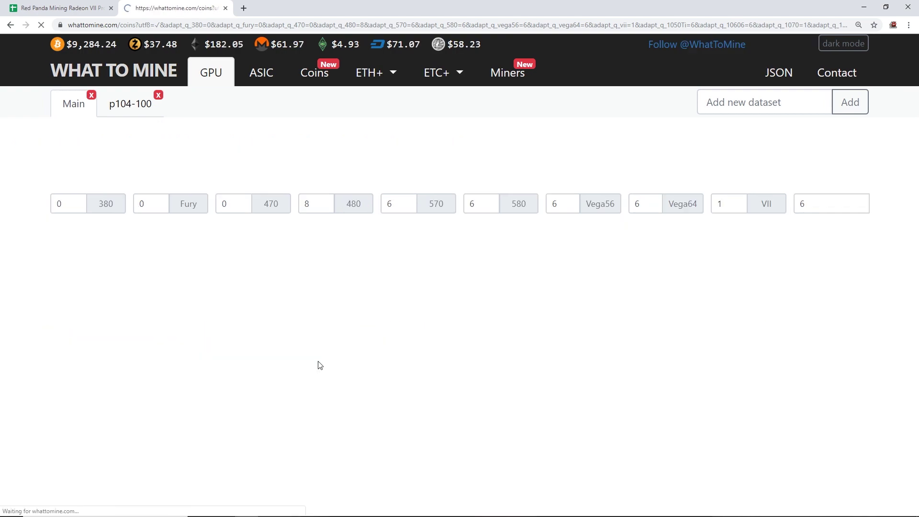
# - Examine the profitability table, comparing revenue and profit of the coins from Ethereum Classic down to Dubaicoin
pyautogui.scroll(-7, 310, 354)
pyautogui.scroll(-5, 310, 351)
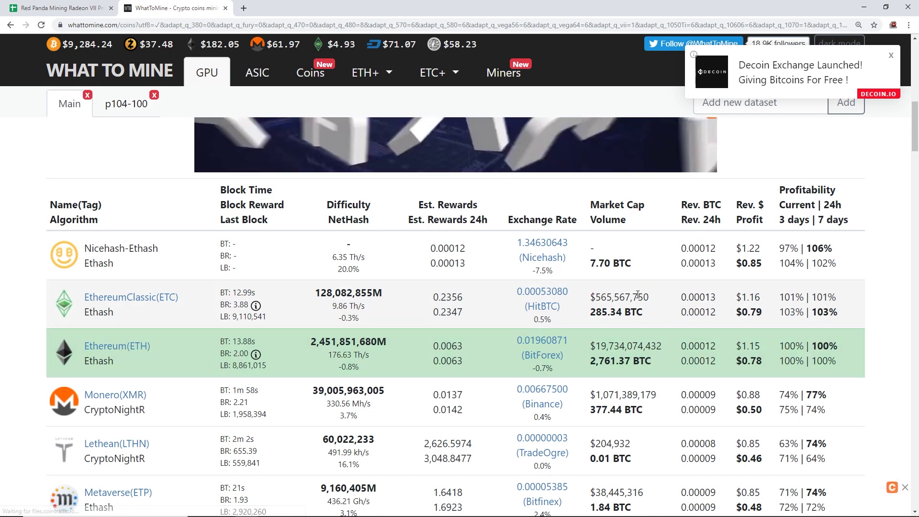
pyautogui.scroll(-4, 359, 310)
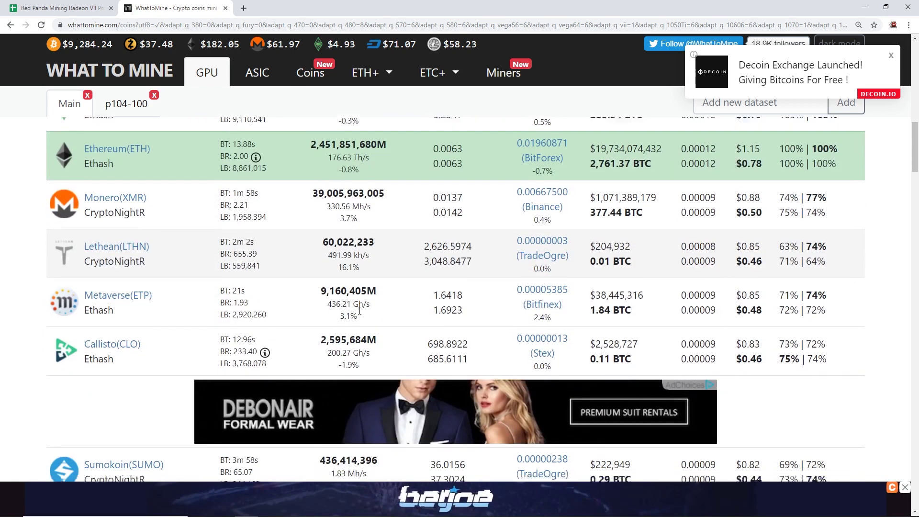
pyautogui.scroll(-2, 358, 302)
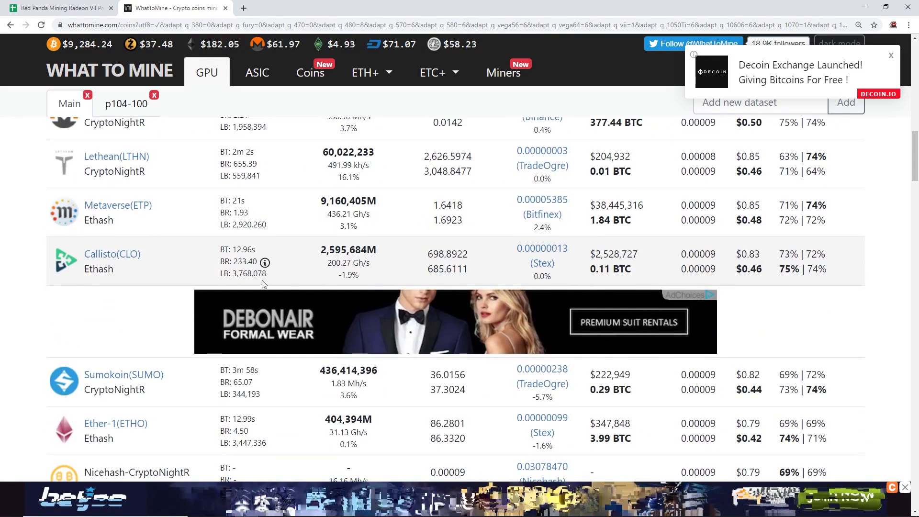
pyautogui.scroll(2, 272, 279)
pyautogui.scroll(-2, 272, 279)
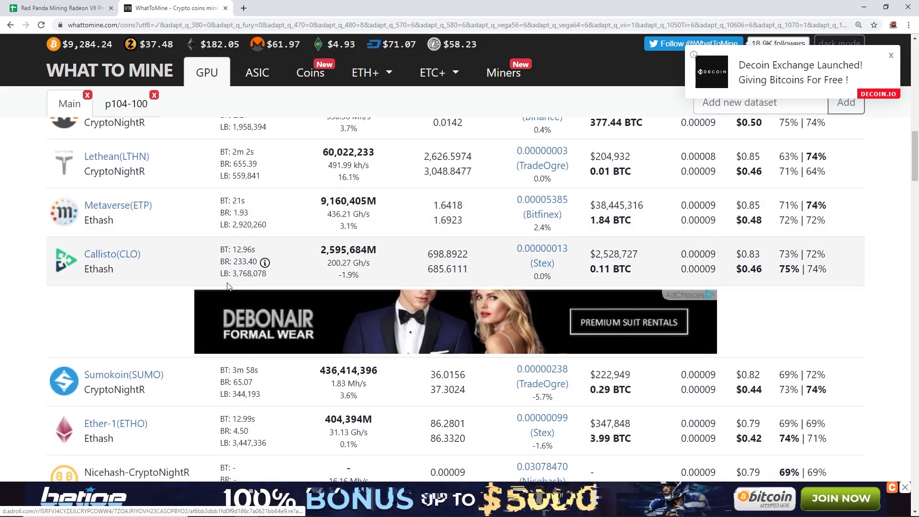
pyautogui.scroll(1, 248, 283)
pyautogui.scroll(-3, 228, 286)
pyautogui.scroll(-1, 228, 287)
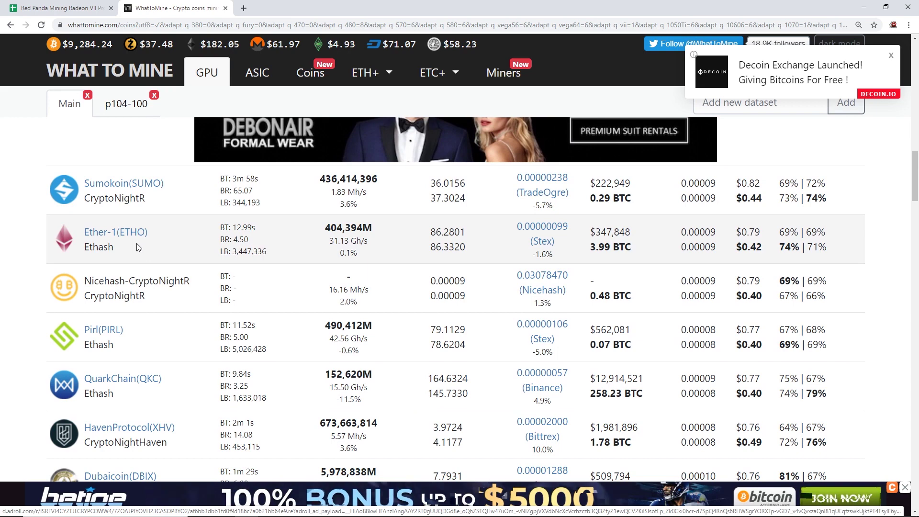
pyautogui.scroll(-1, 138, 252)
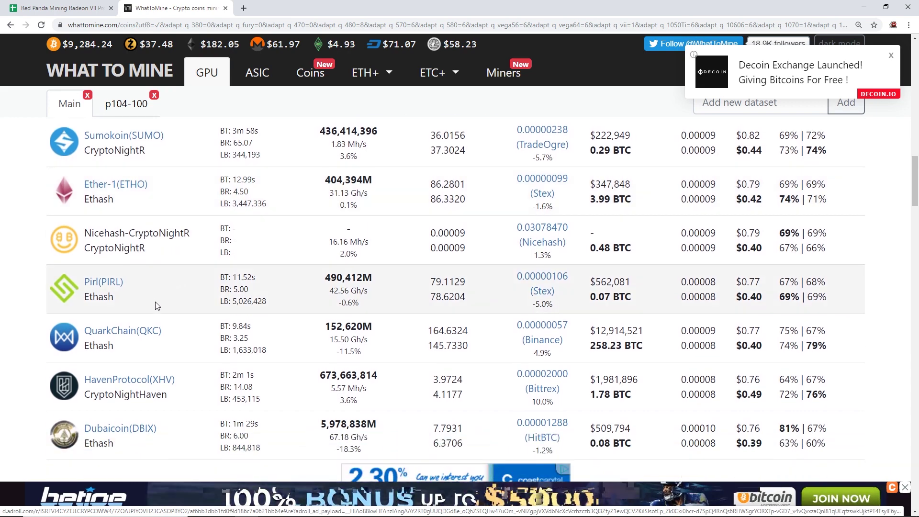
# - Examine the lower-ranked coins in the WhatToMine table from Pirl to Ravencoin, and compare them with the top entries such as Ethereum Classic
pyautogui.scroll(-3, 147, 342)
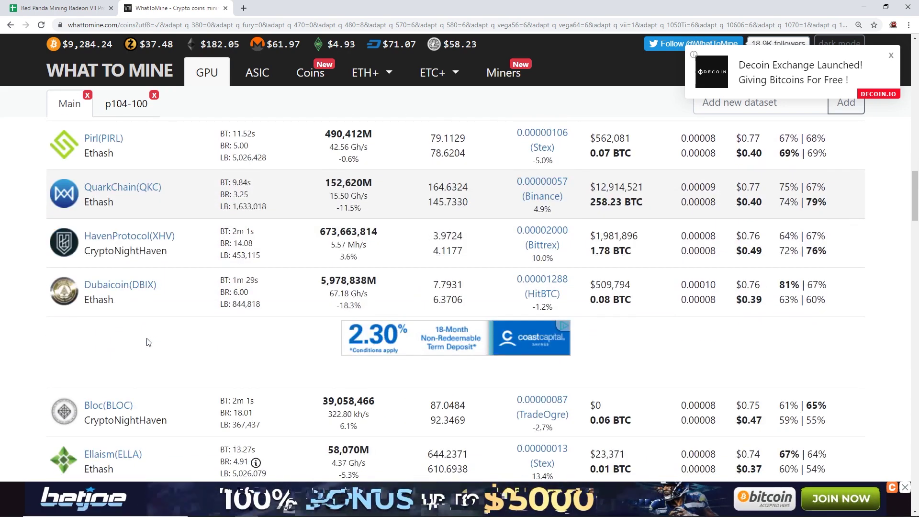
pyautogui.scroll(-4, 137, 291)
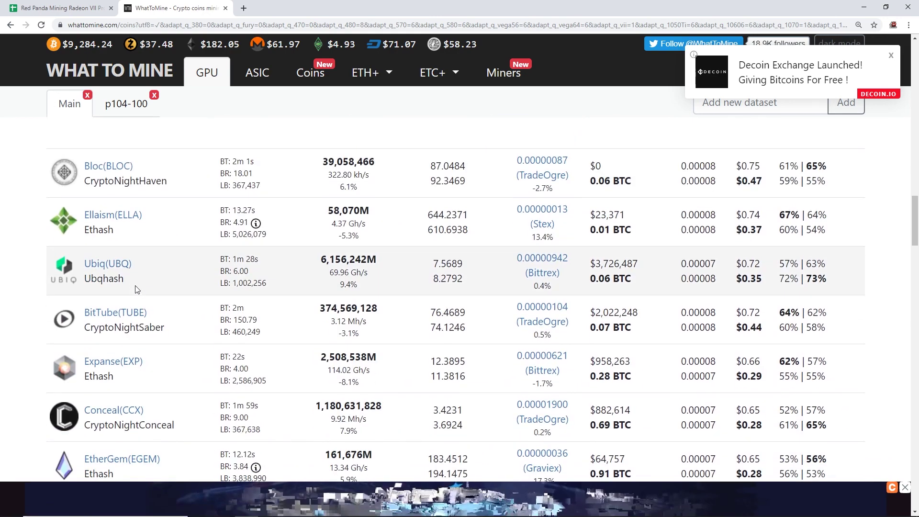
pyautogui.scroll(-5, 134, 285)
pyautogui.scroll(-3, 133, 281)
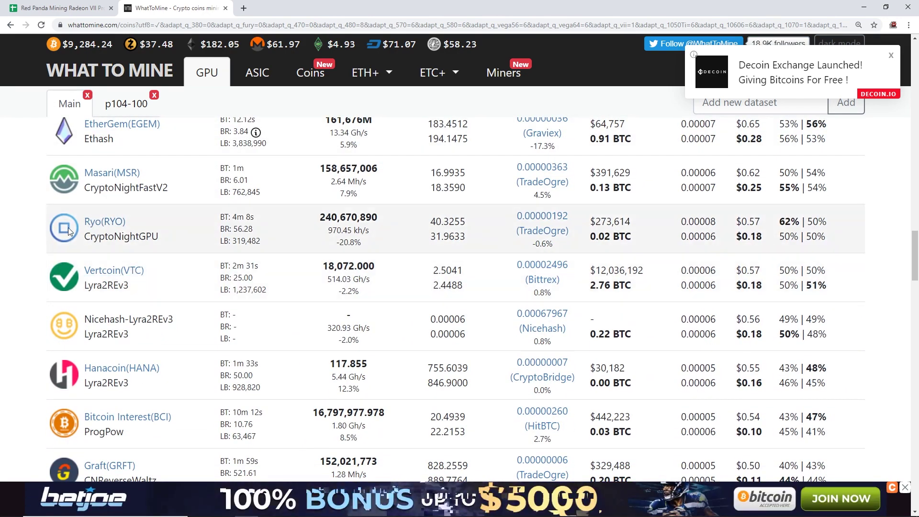
pyautogui.scroll(-5, 165, 294)
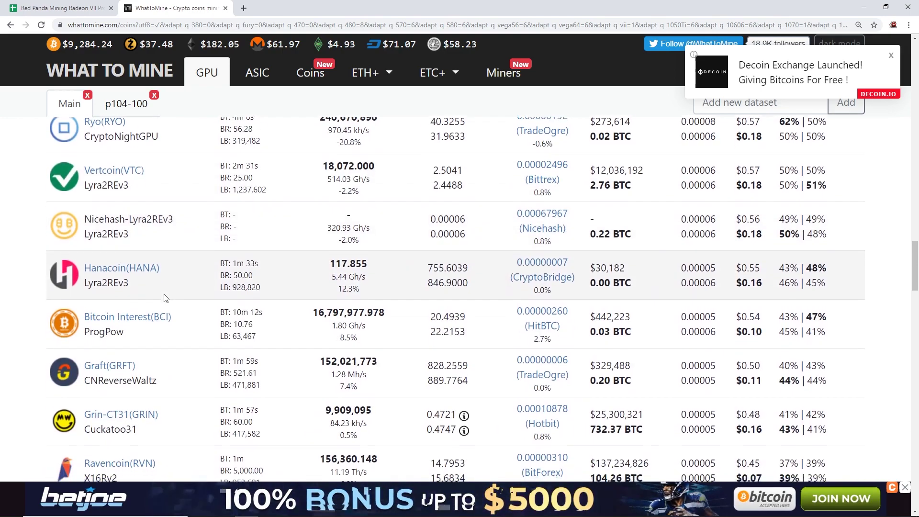
pyautogui.scroll(15, 165, 294)
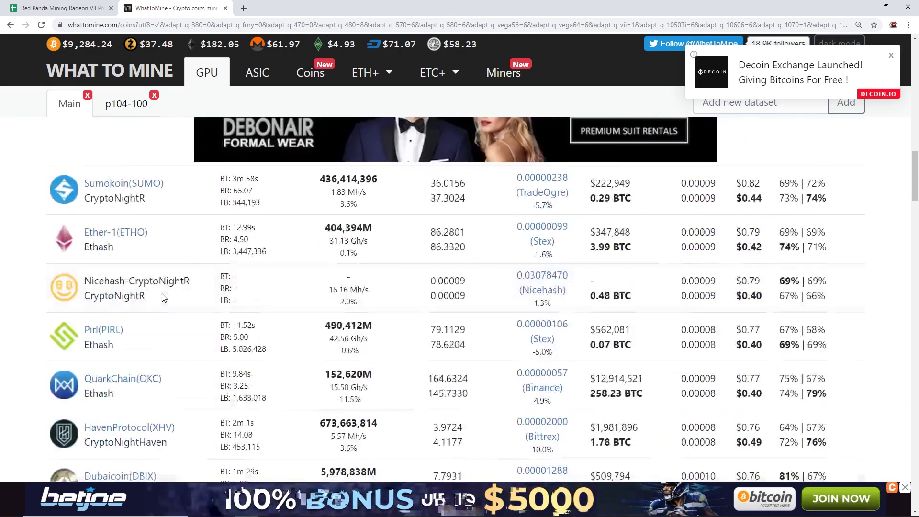
pyautogui.scroll(8, 162, 292)
pyautogui.scroll(-6, 160, 289)
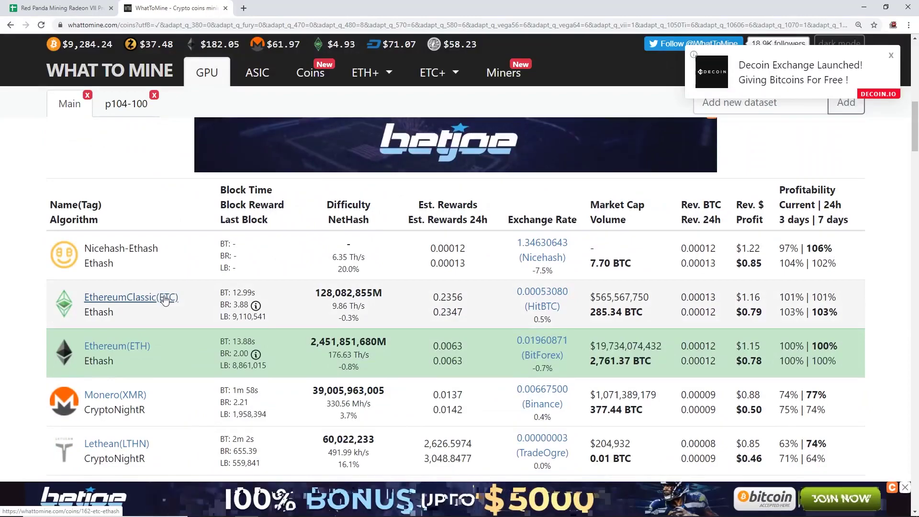
pyautogui.scroll(1, 157, 284)
# - Return to the Radeon VII profits spreadsheet and review the November row's coin, amount mined and coin total cells against the earlier months
pyautogui.hotkey('ctrl', 'Tab')
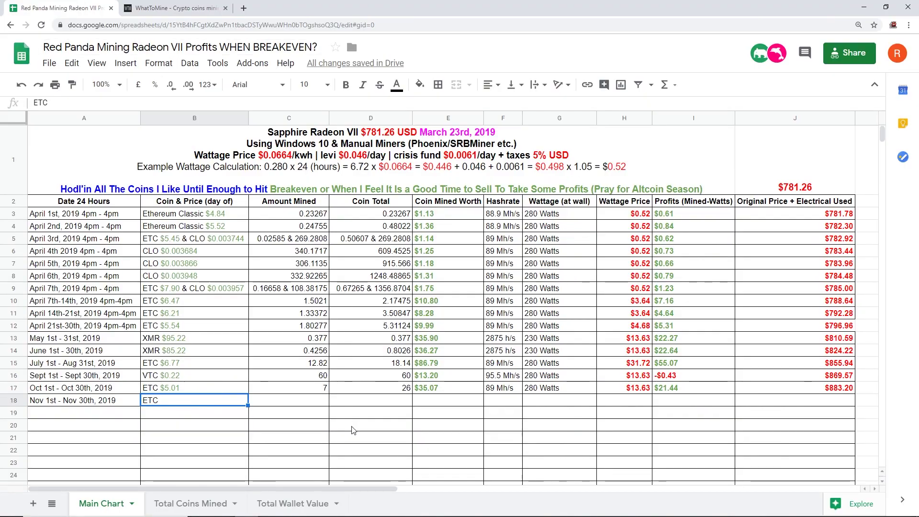
pyautogui.click(323, 406)
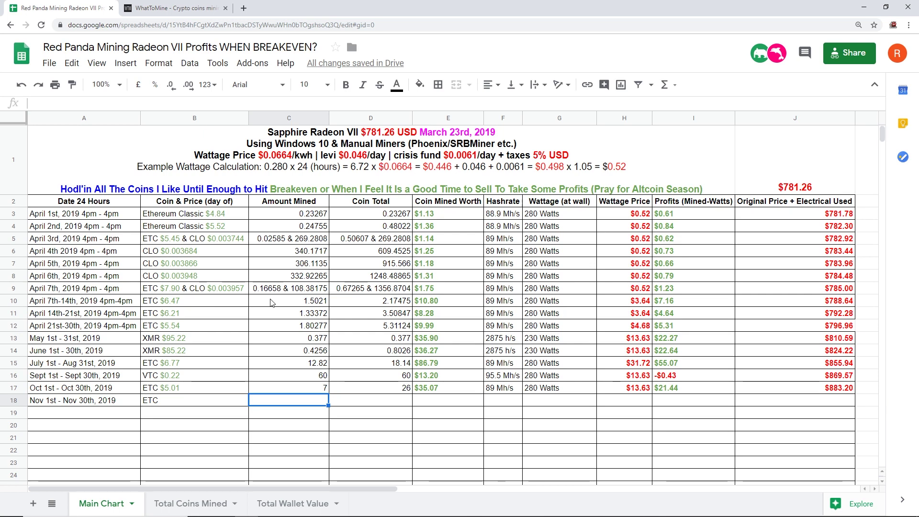
pyautogui.click(223, 402)
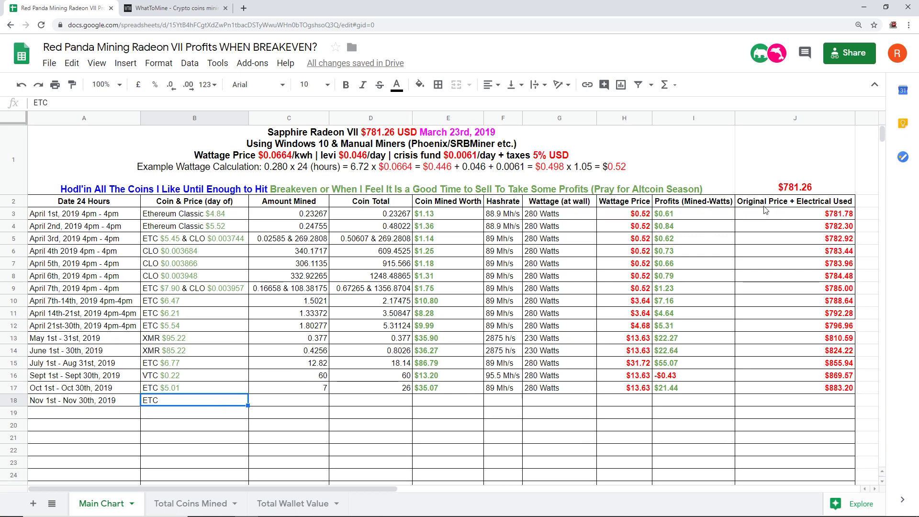
pyautogui.click(379, 404)
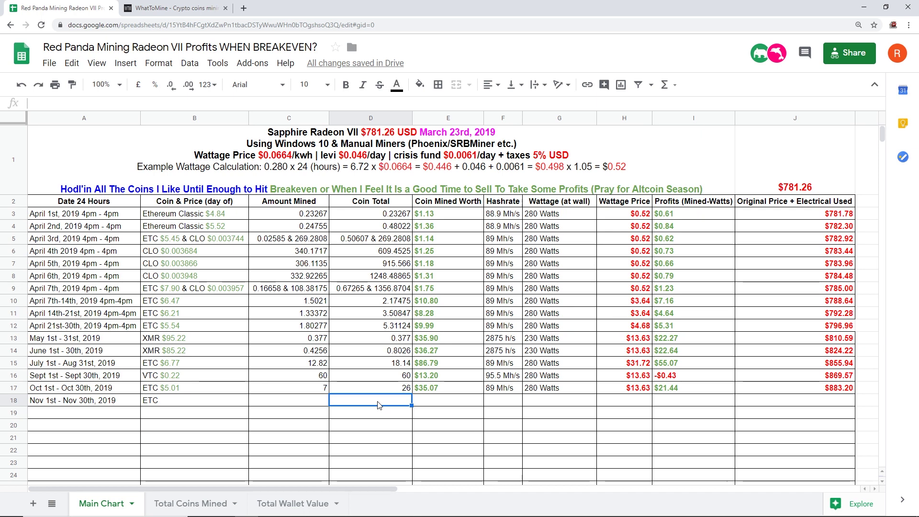
pyautogui.click(297, 406)
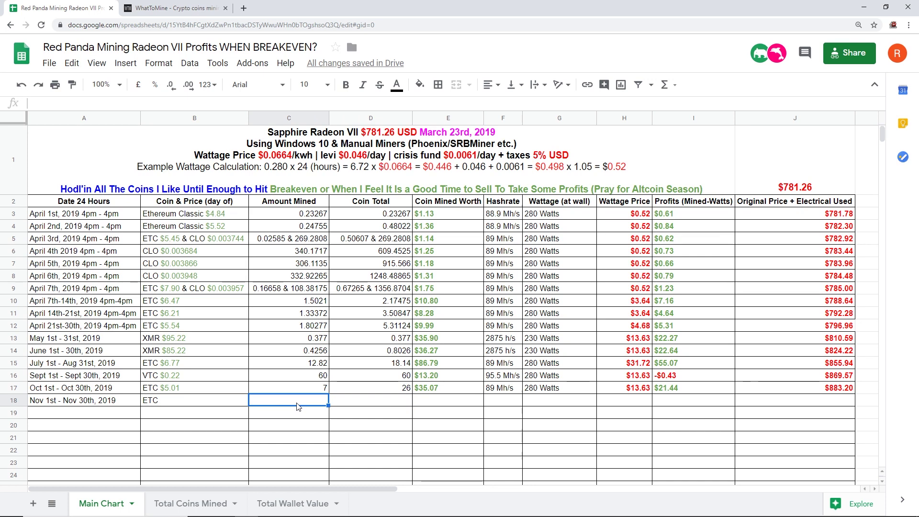
pyautogui.click(213, 406)
pyautogui.click(266, 403)
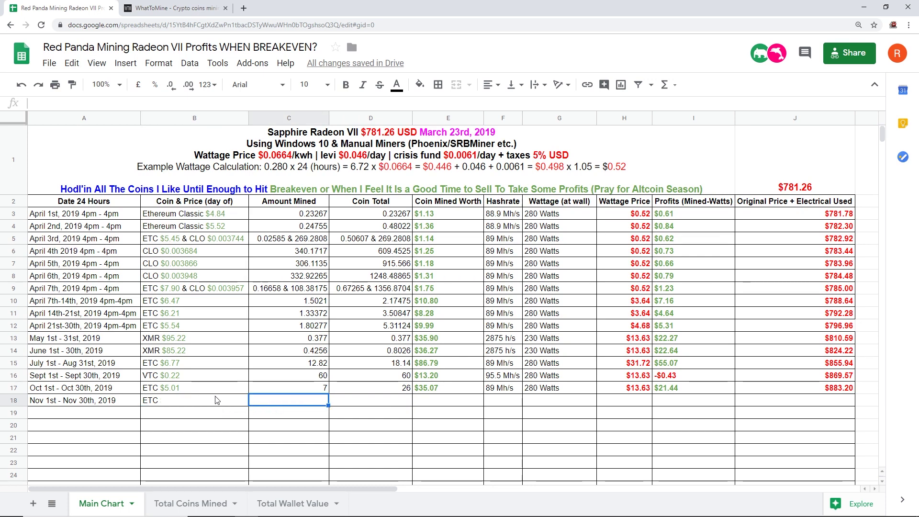
pyautogui.click(172, 408)
pyautogui.click(171, 404)
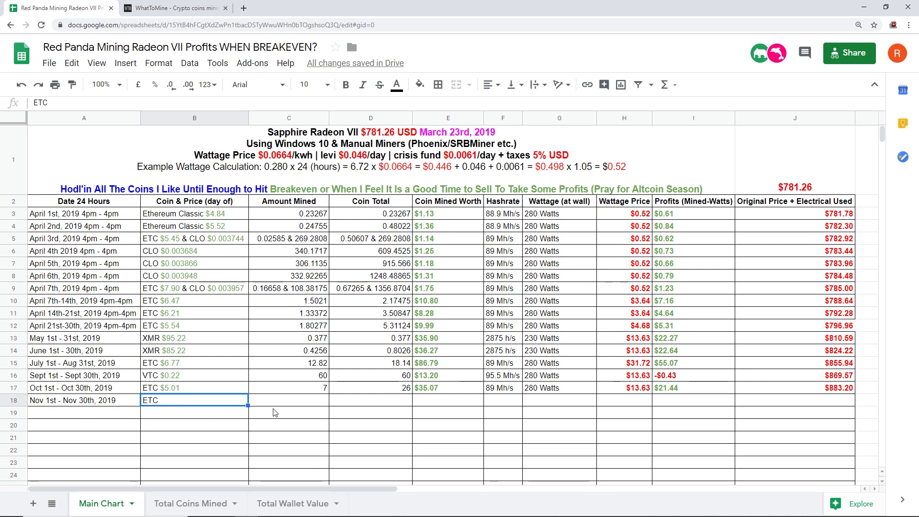